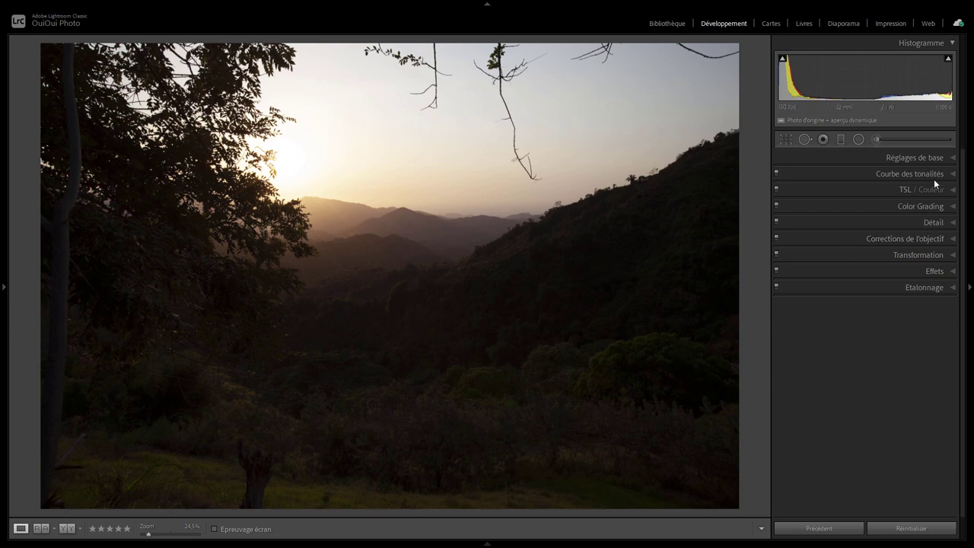
- Expand the Basic panel to show the tone and colour sliders for the sunset landscape
{"action": "left_click", "coordinate": [952, 158]}
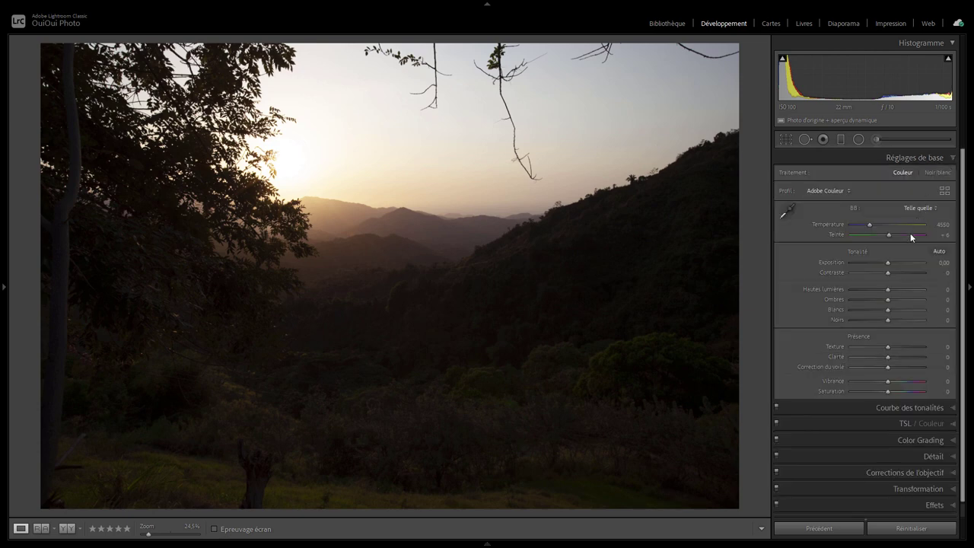
- Keep Exposure at 0,00 and lift Shadows to +64 to reveal the dark forest
{"action": "left_click_drag", "start_coordinate": [888, 262], "coordinate": [908, 264]}
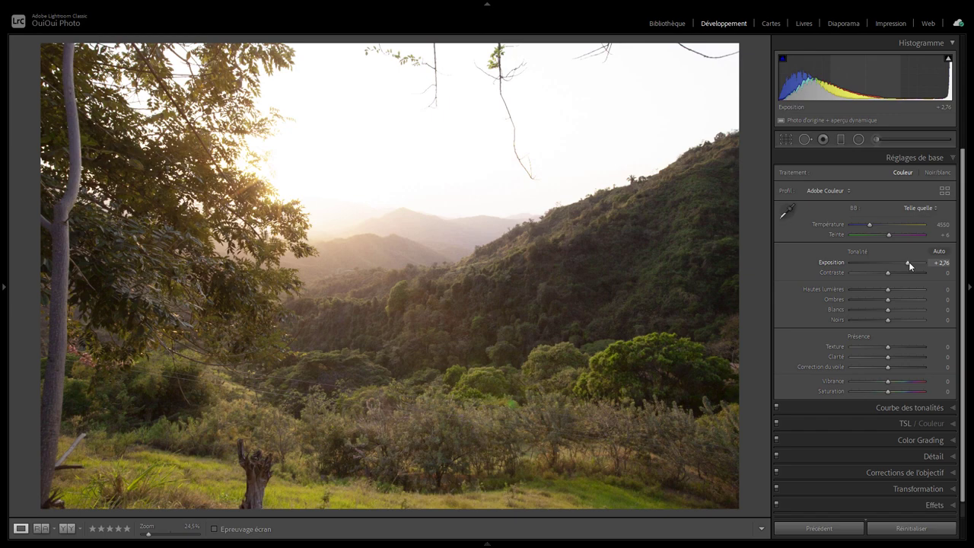
{"action": "double_click", "coordinate": [909, 263]}
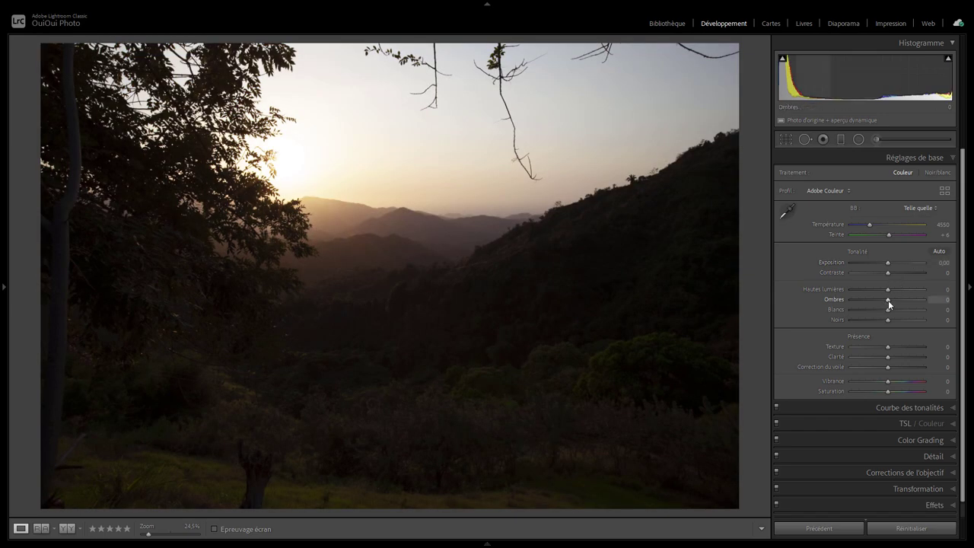
{"action": "left_click_drag", "start_coordinate": [889, 300], "coordinate": [914, 295]}
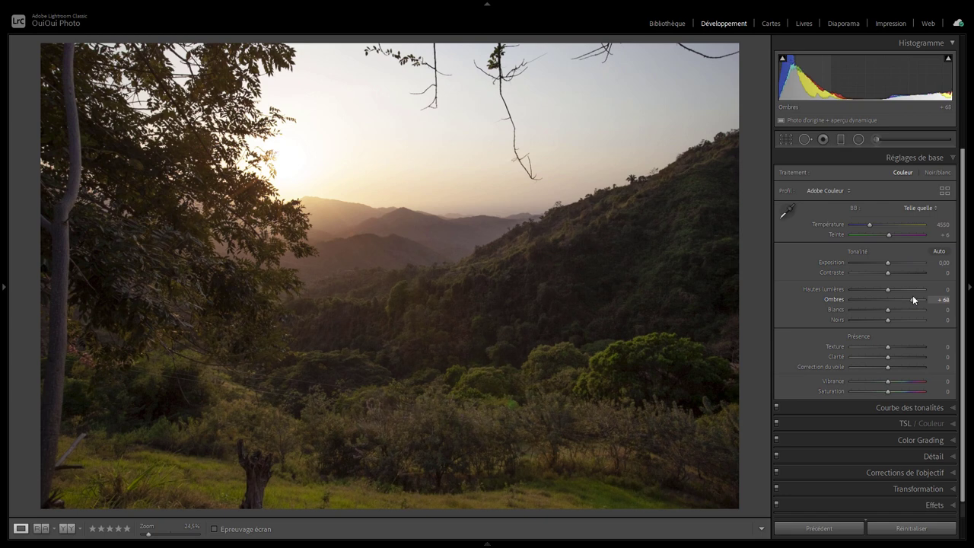
{"action": "mouse_move", "coordinate": [913, 299]}
{"action": "left_mouse_down"}
{"action": "mouse_move", "coordinate": [893, 301]}
{"action": "mouse_move", "coordinate": [912, 303]}
{"action": "left_mouse_up"}
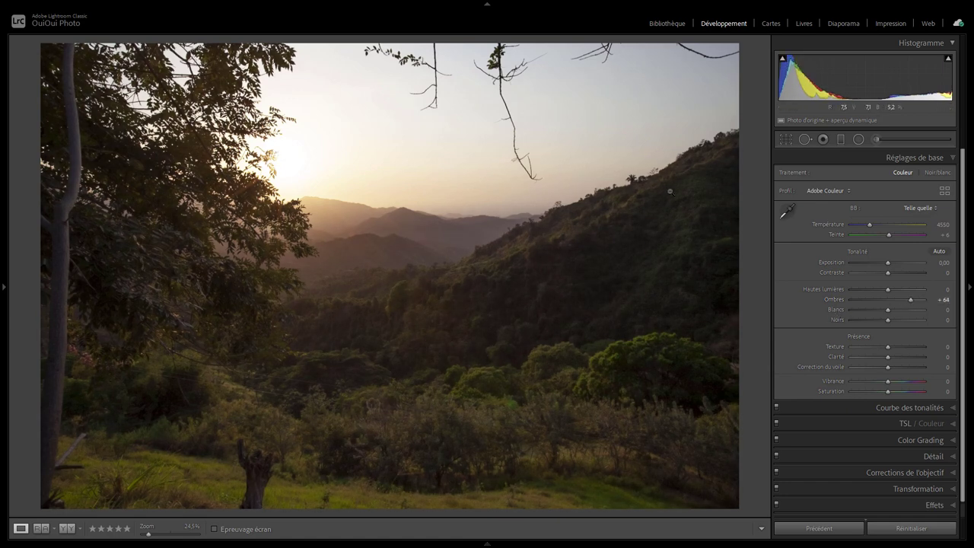
{"action": "left_click", "coordinate": [805, 138]}
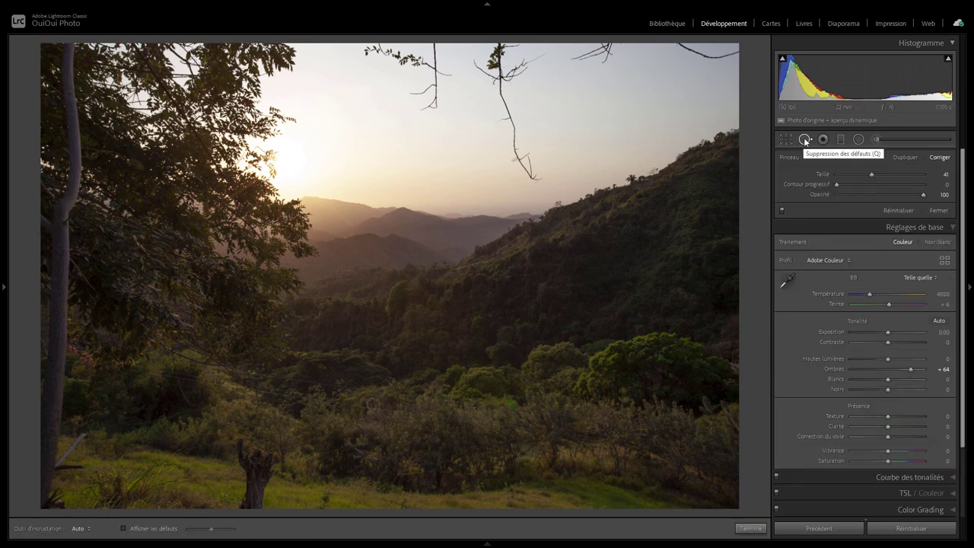
- Heal the hanging branches at the top of the sky with a size-76 brush sourced from clean sky
{"action": "scroll", "coordinate": [431, 71], "scroll_direction": "up", "scroll_amount": 5}
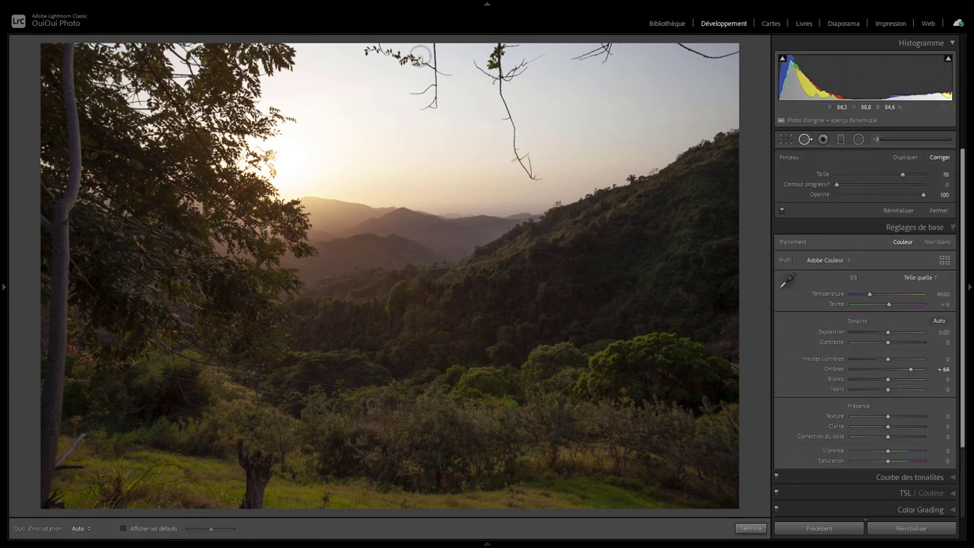
{"action": "mouse_move", "coordinate": [369, 49]}
{"action": "left_mouse_down"}
{"action": "mouse_move", "coordinate": [427, 64]}
{"action": "mouse_move", "coordinate": [431, 47]}
{"action": "mouse_move", "coordinate": [446, 70]}
{"action": "mouse_move", "coordinate": [437, 106]}
{"action": "mouse_move", "coordinate": [419, 108]}
{"action": "mouse_move", "coordinate": [409, 95]}
{"action": "left_mouse_up"}
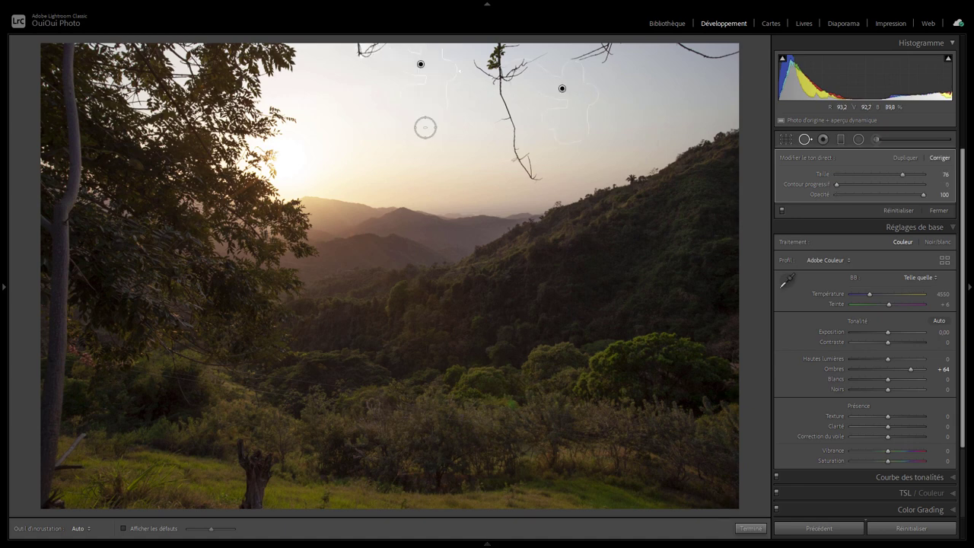
{"action": "left_click_drag", "start_coordinate": [576, 97], "coordinate": [612, 118]}
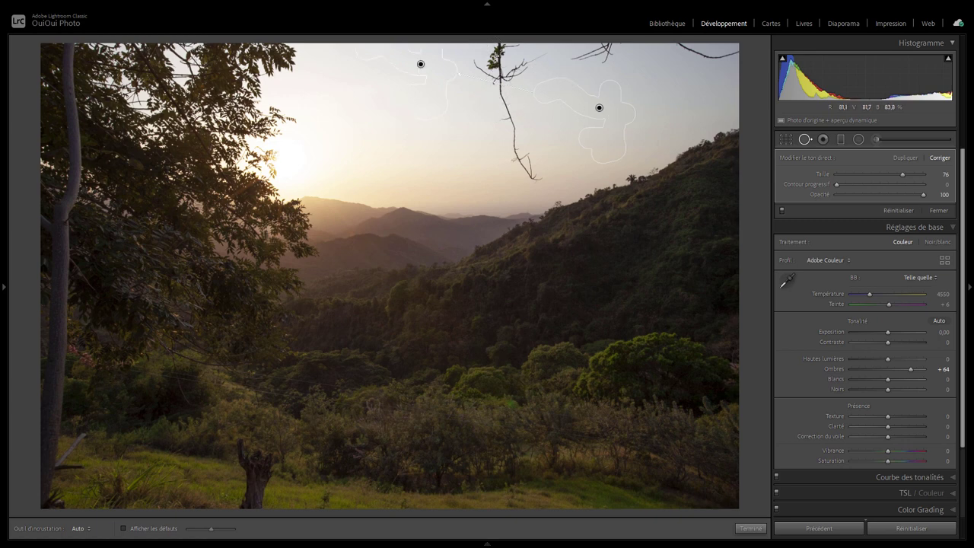
{"action": "mouse_move", "coordinate": [495, 58]}
{"action": "left_mouse_down"}
{"action": "mouse_move", "coordinate": [480, 66]}
{"action": "mouse_move", "coordinate": [517, 160]}
{"action": "mouse_move", "coordinate": [531, 170]}
{"action": "left_mouse_up"}
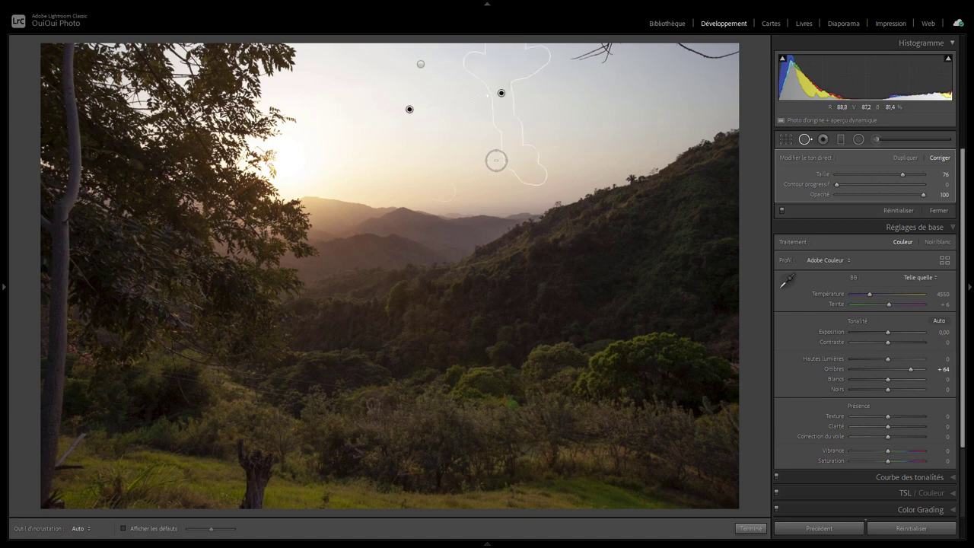
{"action": "left_click_drag", "start_coordinate": [577, 57], "coordinate": [605, 68]}
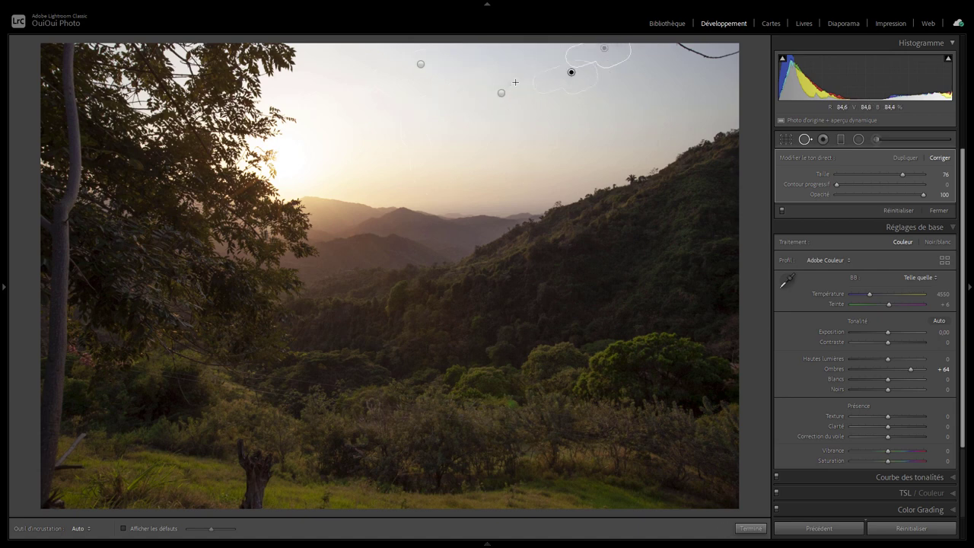
- Shift one healed spot slightly right and paint out the wire at the top right of the sky
{"action": "left_click", "coordinate": [540, 107]}
{"action": "left_click_drag", "start_coordinate": [522, 109], "coordinate": [539, 104]}
{"action": "left_click_drag", "start_coordinate": [679, 47], "coordinate": [737, 50]}
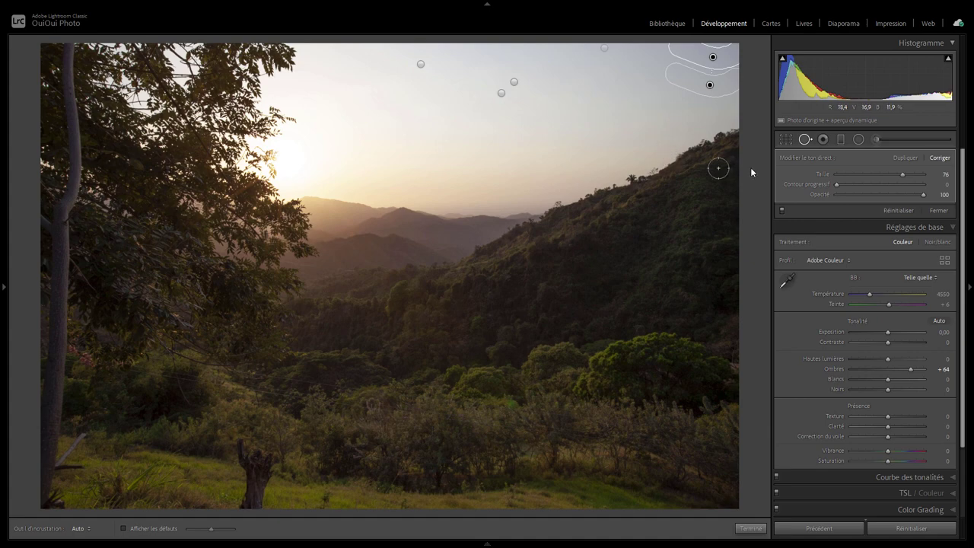
{"action": "left_click", "coordinate": [787, 139]}
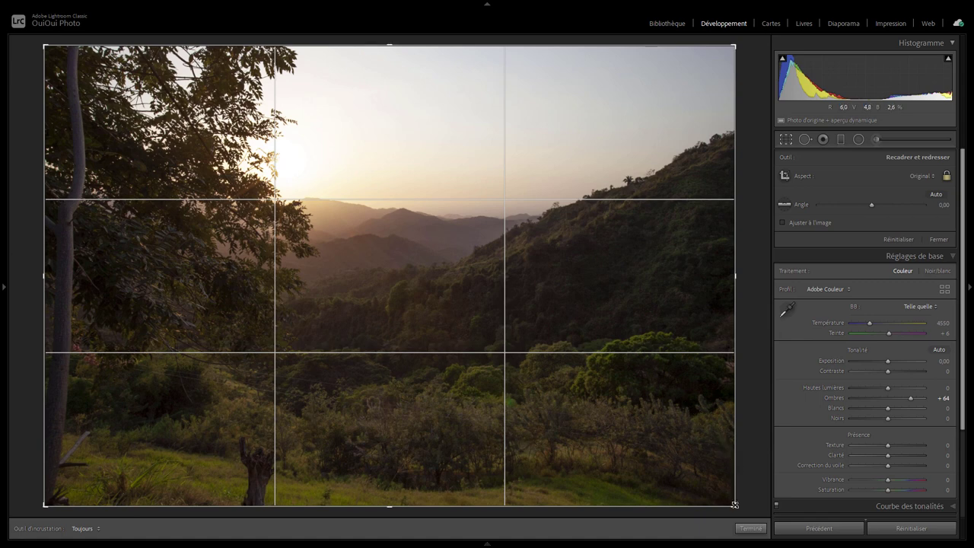
- Crop in from both bottom corners, nudge the valley upward in the frame, and apply
{"action": "left_click_drag", "start_coordinate": [735, 504], "coordinate": [715, 485]}
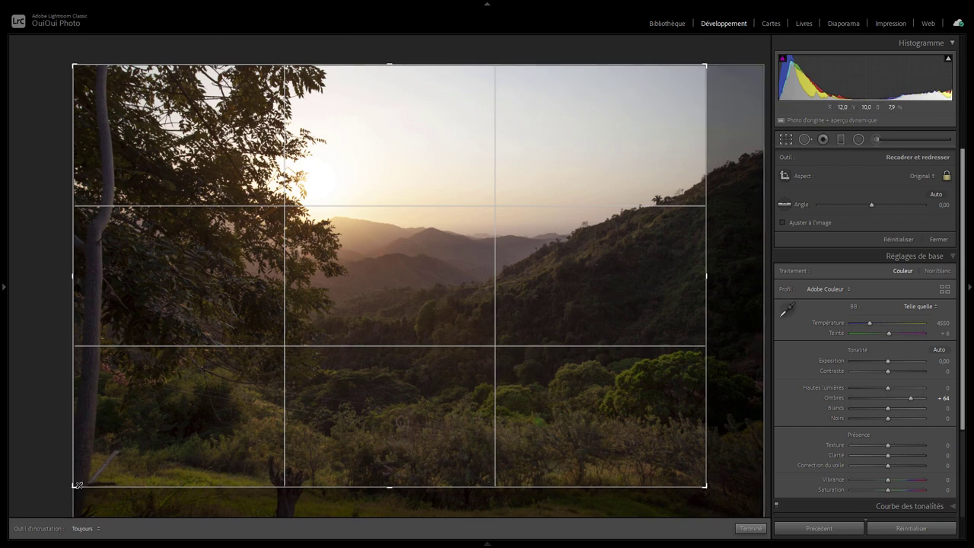
{"action": "left_click_drag", "start_coordinate": [73, 485], "coordinate": [100, 475]}
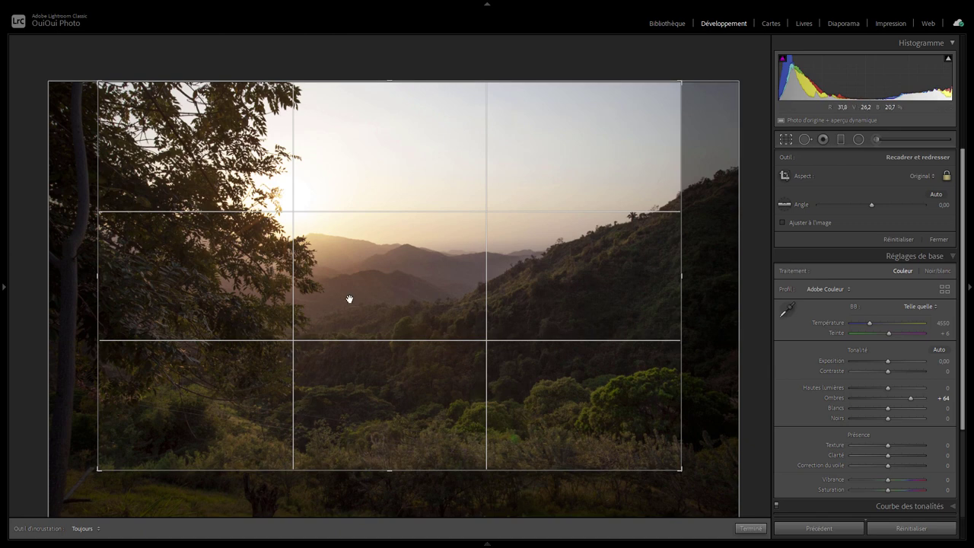
{"action": "left_click_drag", "start_coordinate": [350, 299], "coordinate": [350, 294]}
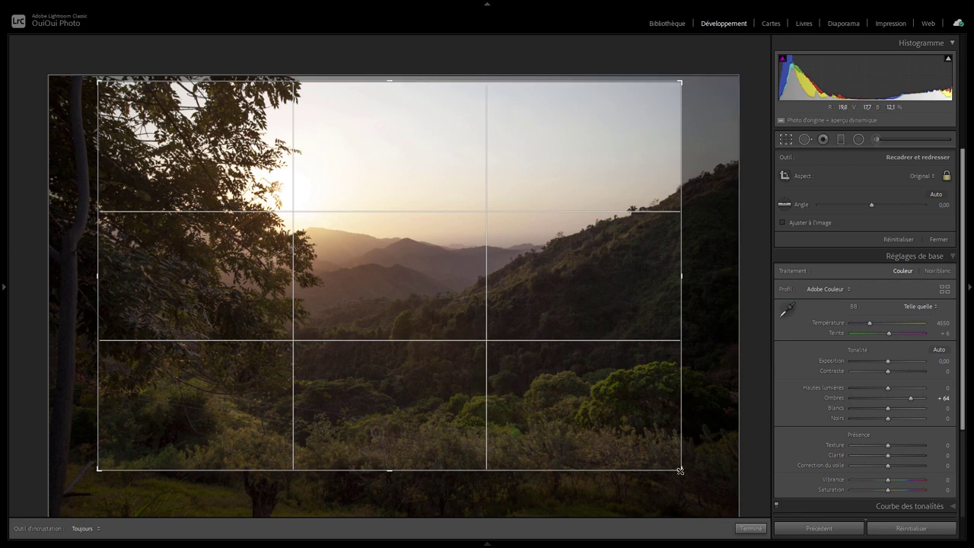
{"action": "left_click_drag", "start_coordinate": [674, 468], "coordinate": [672, 466]}
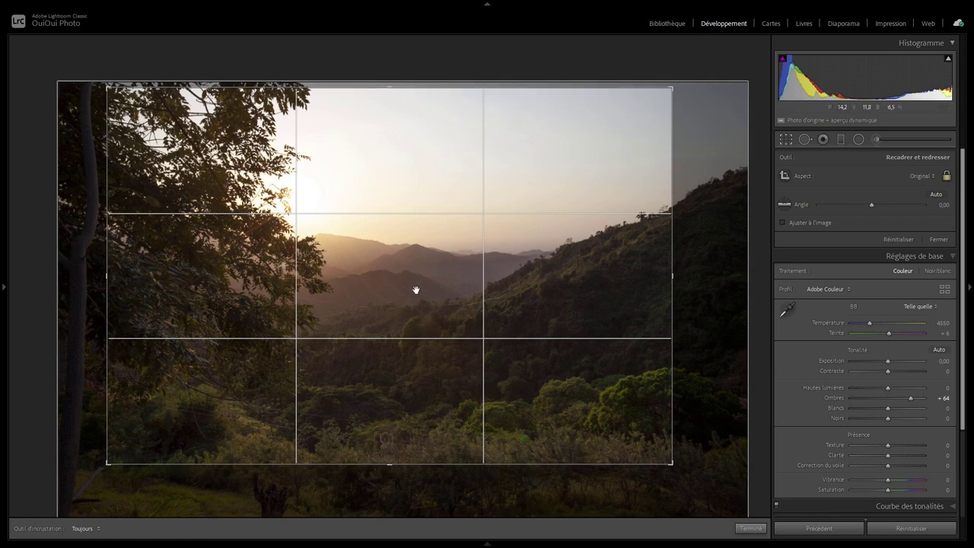
{"action": "left_click_drag", "start_coordinate": [413, 287], "coordinate": [399, 269]}
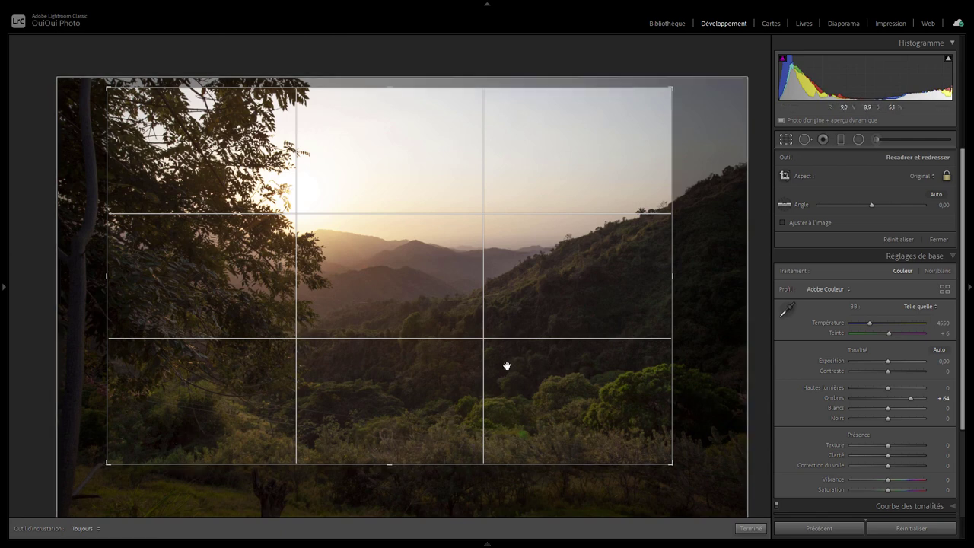
{"action": "left_click", "coordinate": [751, 528]}
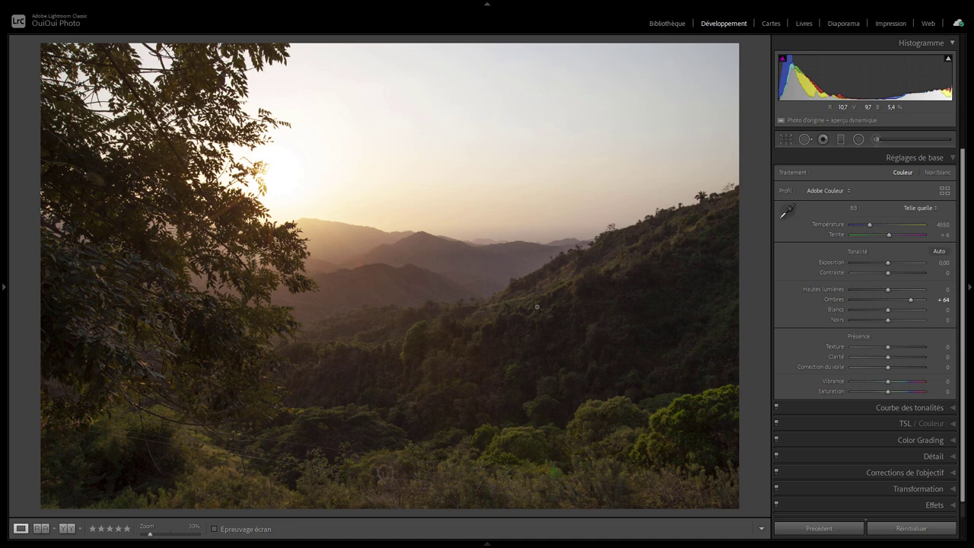
- Tighten the crop further from both bottom corners to trim the trunk and grass, and confirm
{"action": "left_click", "coordinate": [788, 141]}
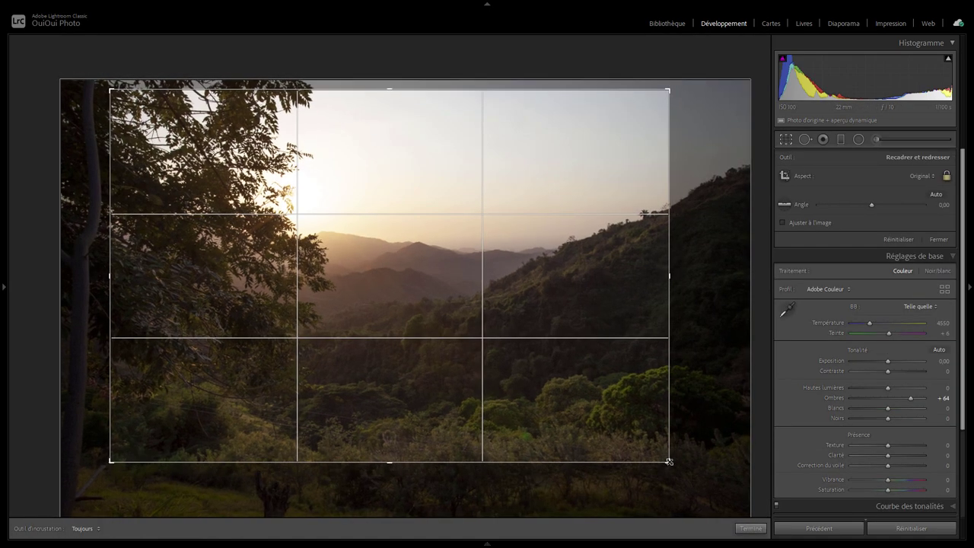
{"action": "left_click_drag", "start_coordinate": [671, 464], "coordinate": [658, 454]}
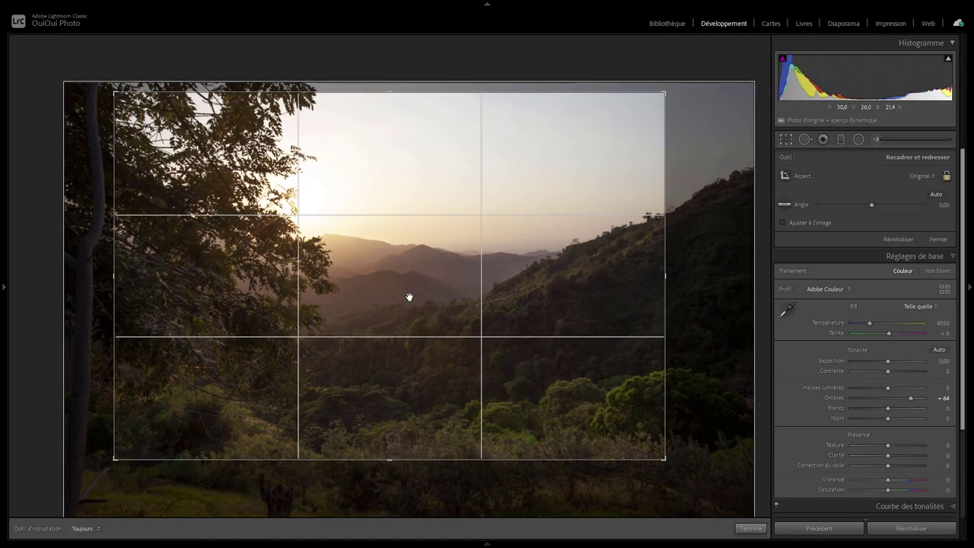
{"action": "left_click_drag", "start_coordinate": [409, 297], "coordinate": [408, 297]}
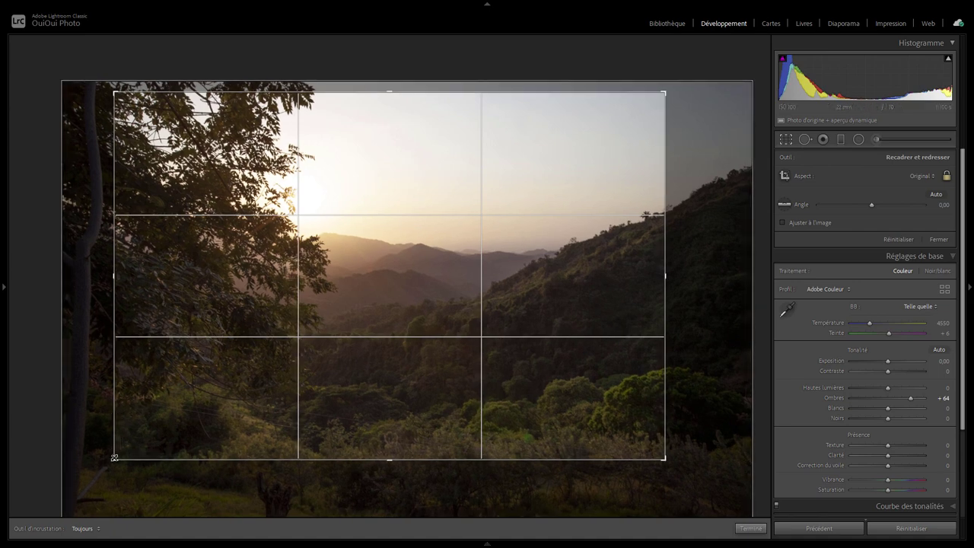
{"action": "left_click_drag", "start_coordinate": [113, 458], "coordinate": [120, 455]}
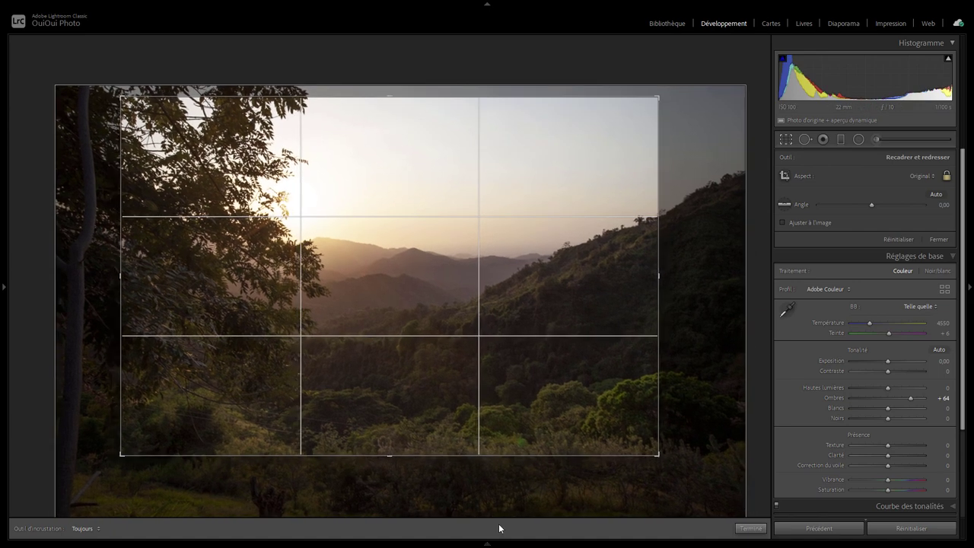
{"action": "left_click", "coordinate": [750, 528]}
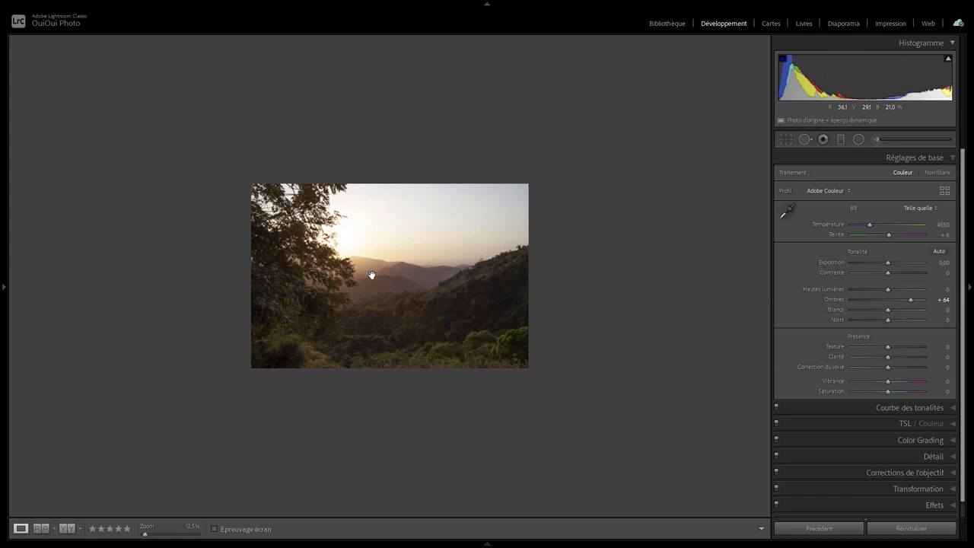
- Zoom in and out to inspect the distant mountain ridges and forest detail
{"action": "left_click_drag", "start_coordinate": [356, 279], "coordinate": [488, 289]}
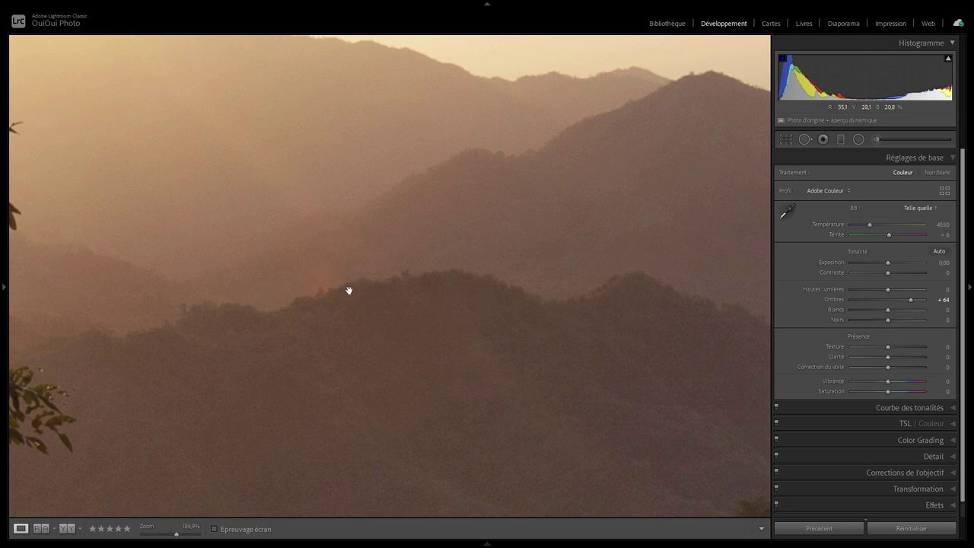
{"action": "left_click", "coordinate": [349, 290]}
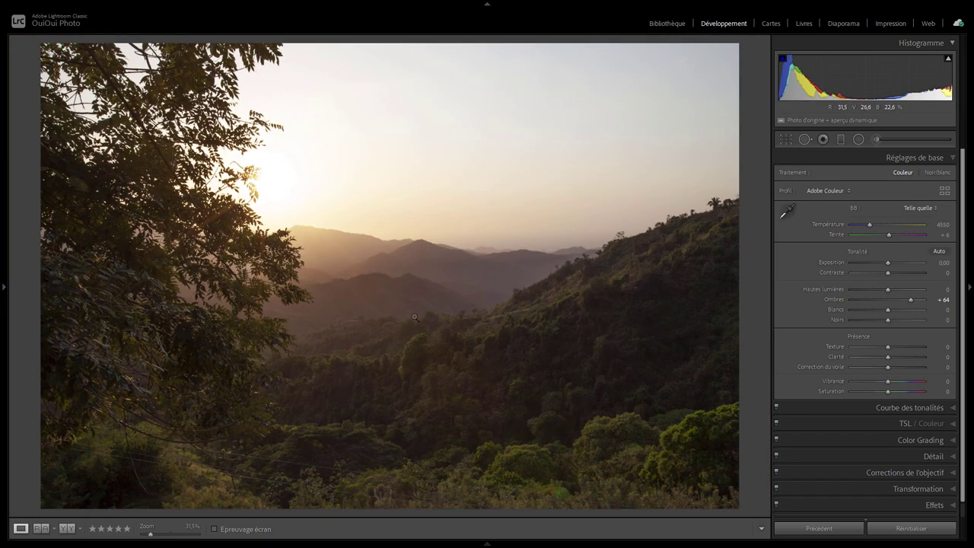
{"action": "left_click", "coordinate": [357, 272]}
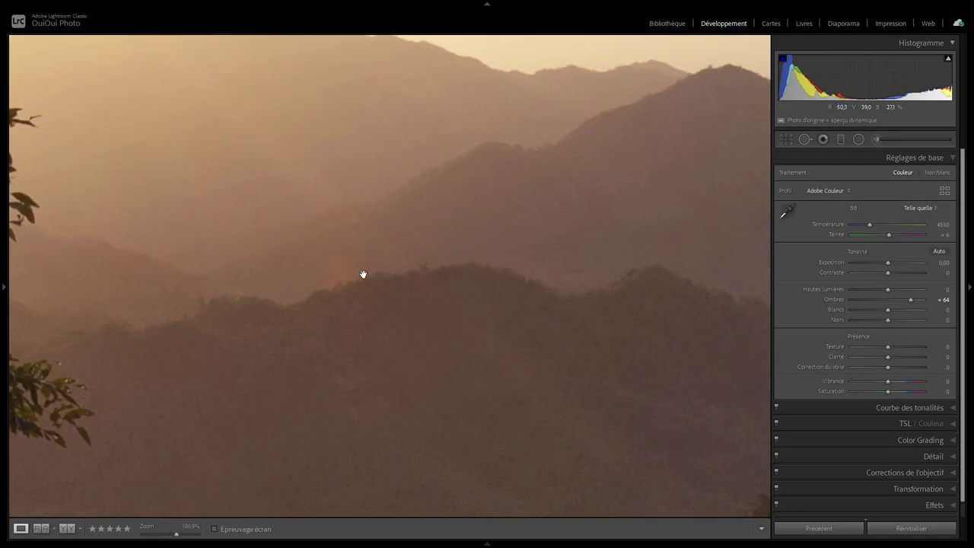
{"action": "left_click", "coordinate": [363, 275]}
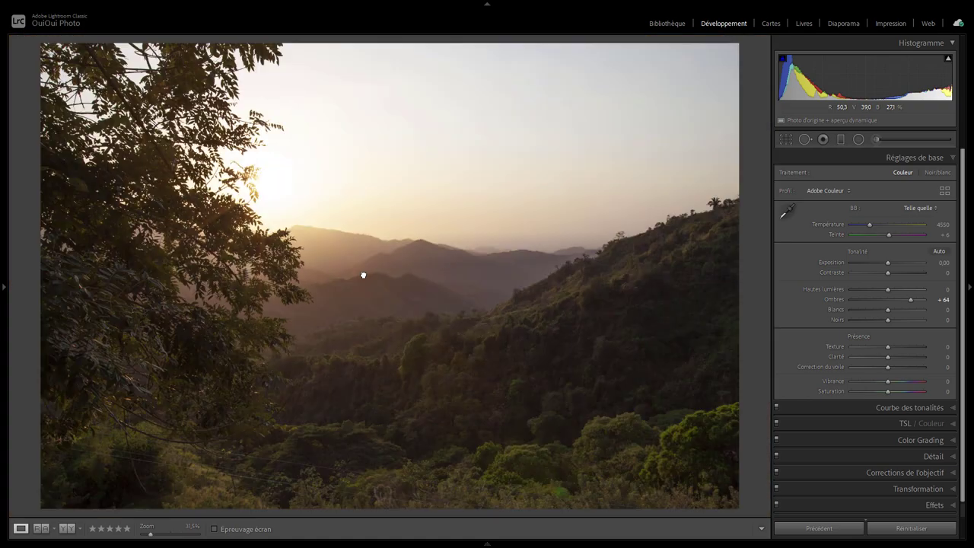
{"action": "left_click", "coordinate": [563, 495]}
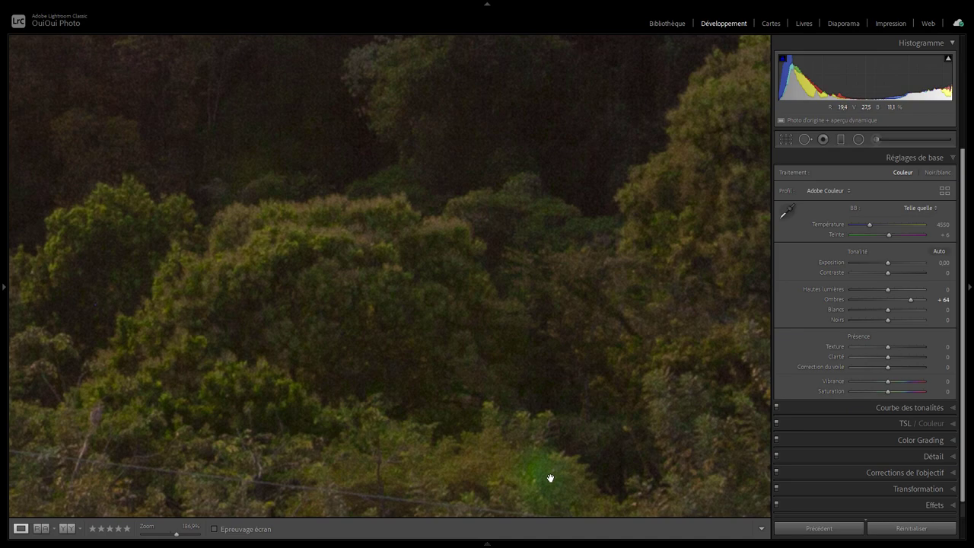
{"action": "left_click", "coordinate": [550, 478]}
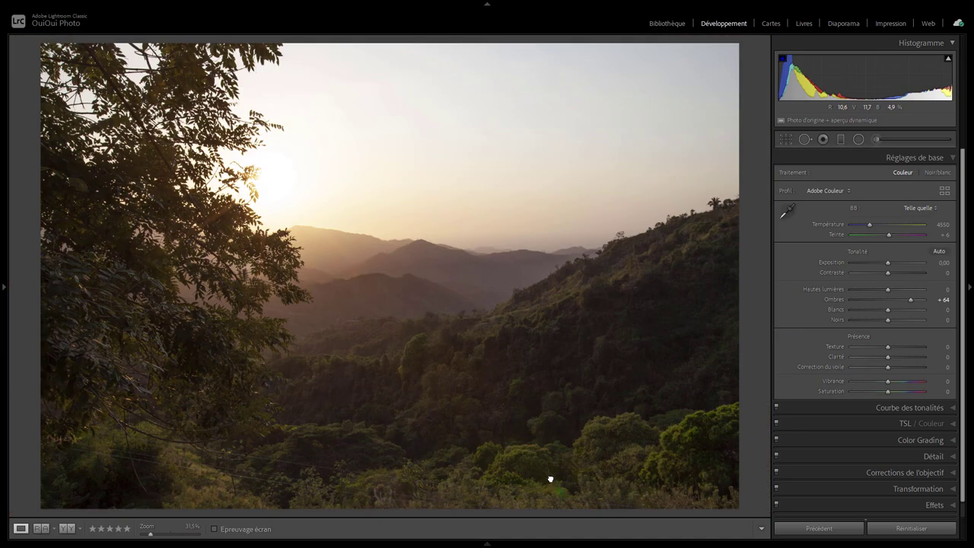
{"action": "left_click", "coordinate": [359, 277]}
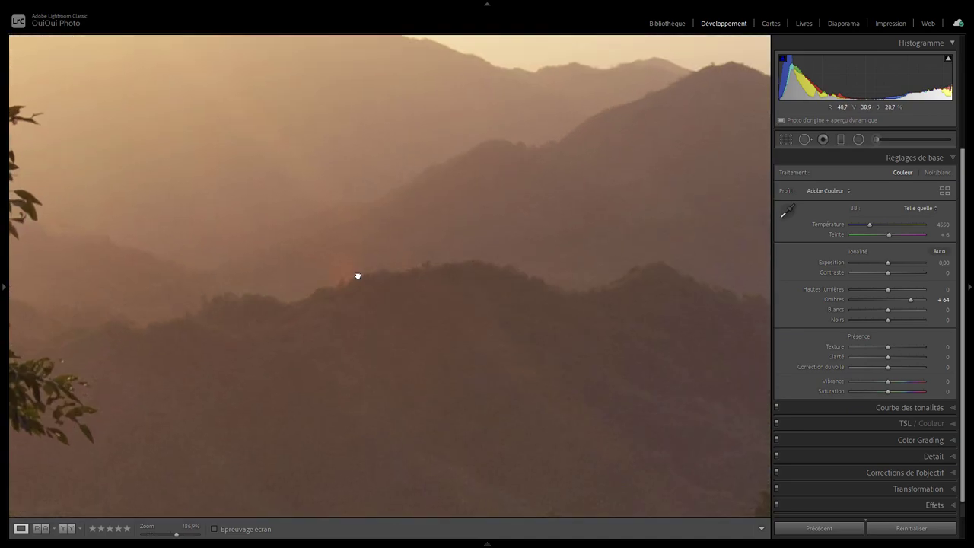
{"action": "left_click", "coordinate": [804, 140]}
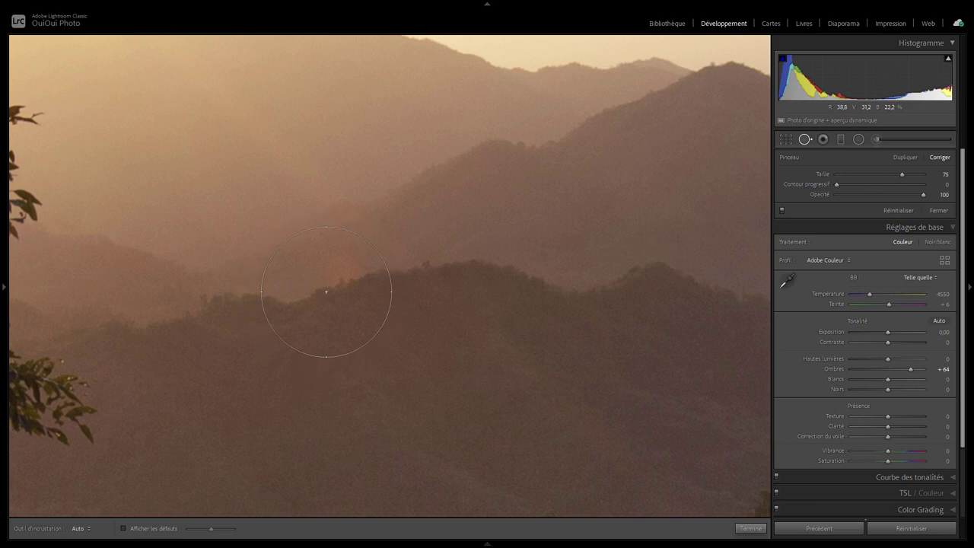
- Heal the blemish on the misty ridge with a size-41 spot sourced from nearby hillside
{"action": "scroll", "coordinate": [327, 285], "scroll_direction": "down", "scroll_amount": 7}
{"action": "scroll", "coordinate": [337, 273], "scroll_direction": "up", "scroll_amount": 1}
{"action": "left_click", "coordinate": [337, 273]}
{"action": "mouse_move", "coordinate": [183, 307]}
{"action": "left_mouse_down"}
{"action": "mouse_move", "coordinate": [234, 298]}
{"action": "mouse_move", "coordinate": [224, 302]}
{"action": "left_mouse_up"}
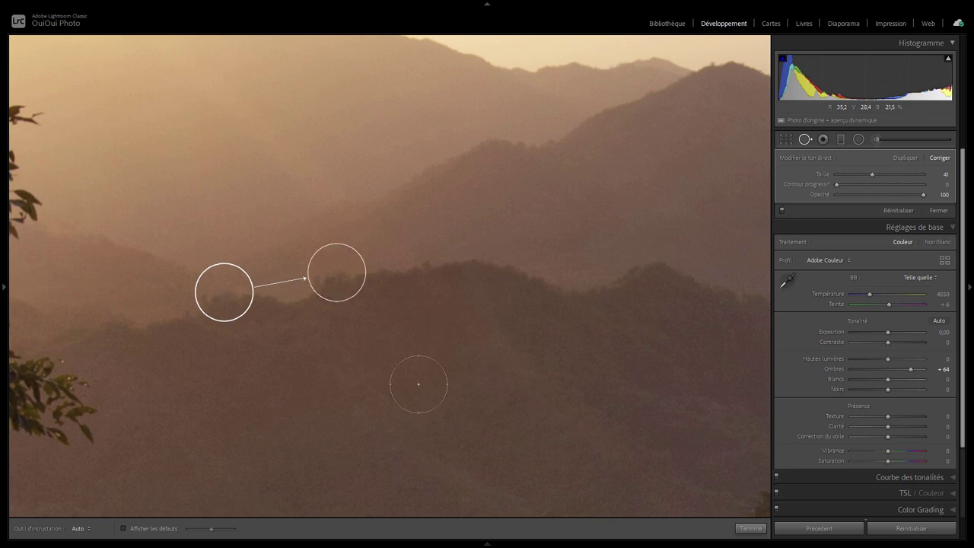
{"action": "left_click", "coordinate": [750, 528]}
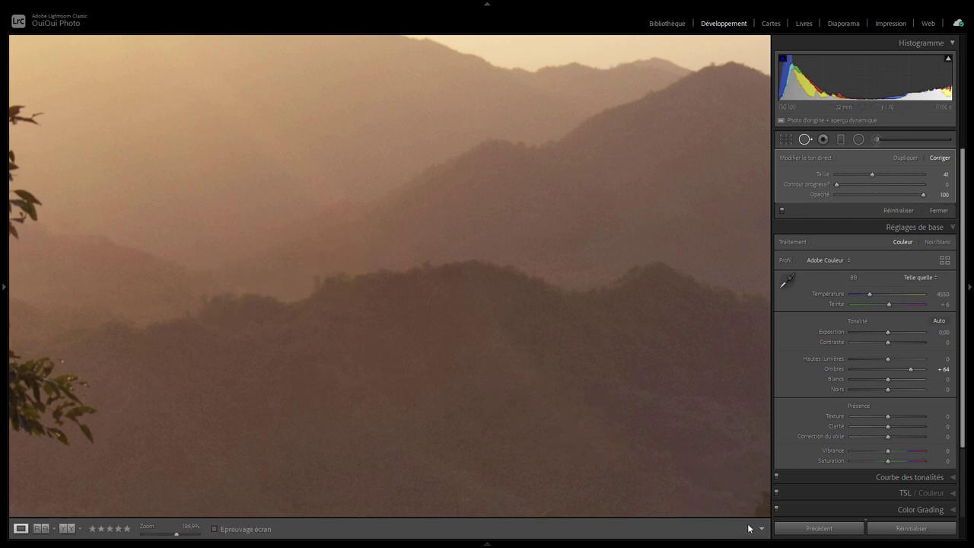
- Zoom into the lower forest and heal the green blotch with a size-67 spot sourced from trees up-right
{"action": "left_click", "coordinate": [350, 297]}
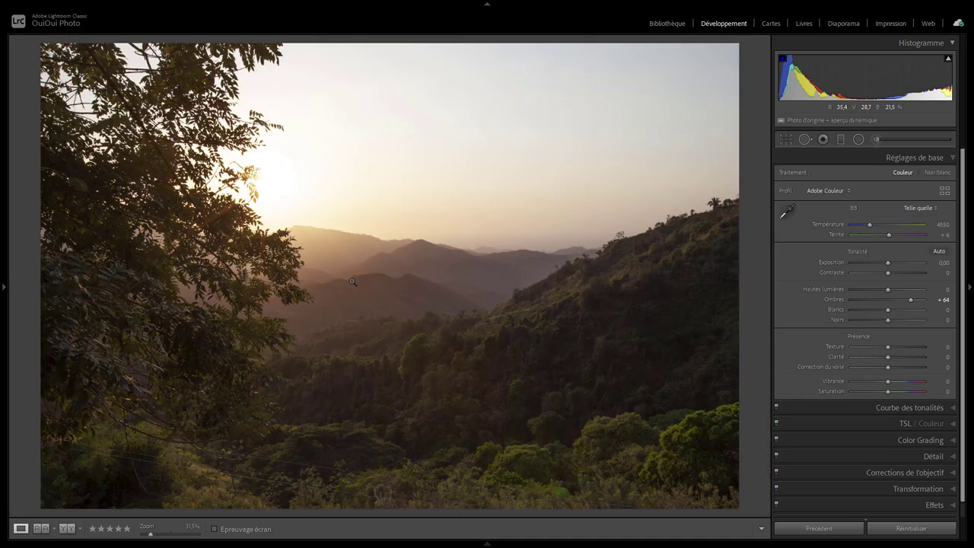
{"action": "left_click", "coordinate": [574, 485]}
{"action": "left_click_drag", "start_coordinate": [574, 485], "coordinate": [541, 380]}
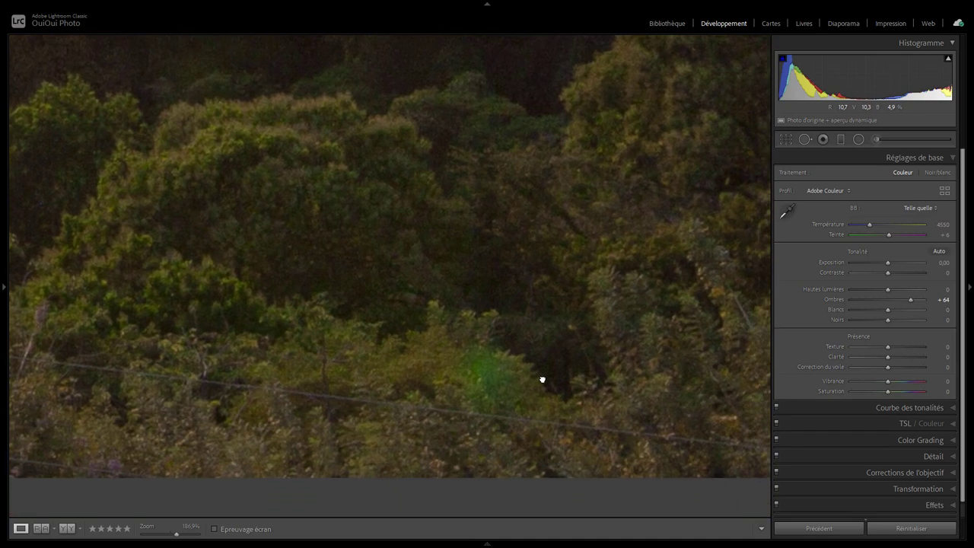
{"action": "left_click_drag", "start_coordinate": [731, 232], "coordinate": [764, 211]}
{"action": "left_click", "coordinate": [805, 140]}
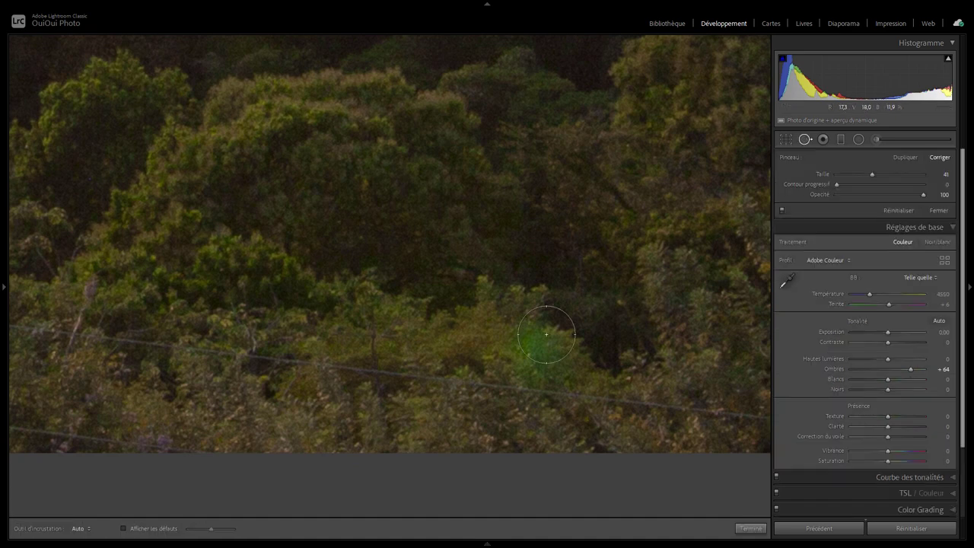
{"action": "scroll", "coordinate": [537, 347], "scroll_direction": "up", "scroll_amount": 5}
{"action": "scroll", "coordinate": [544, 344], "scroll_direction": "up", "scroll_amount": 1}
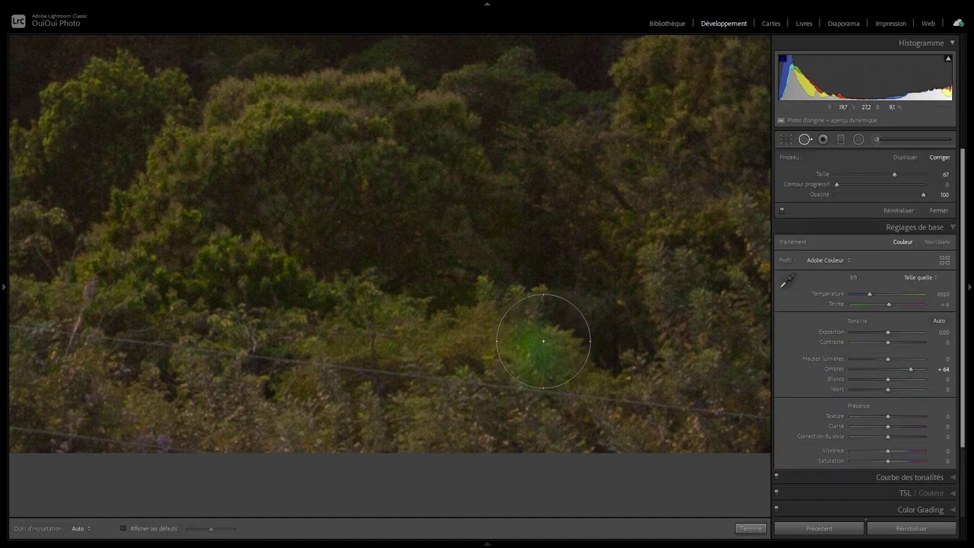
{"action": "left_click", "coordinate": [543, 341]}
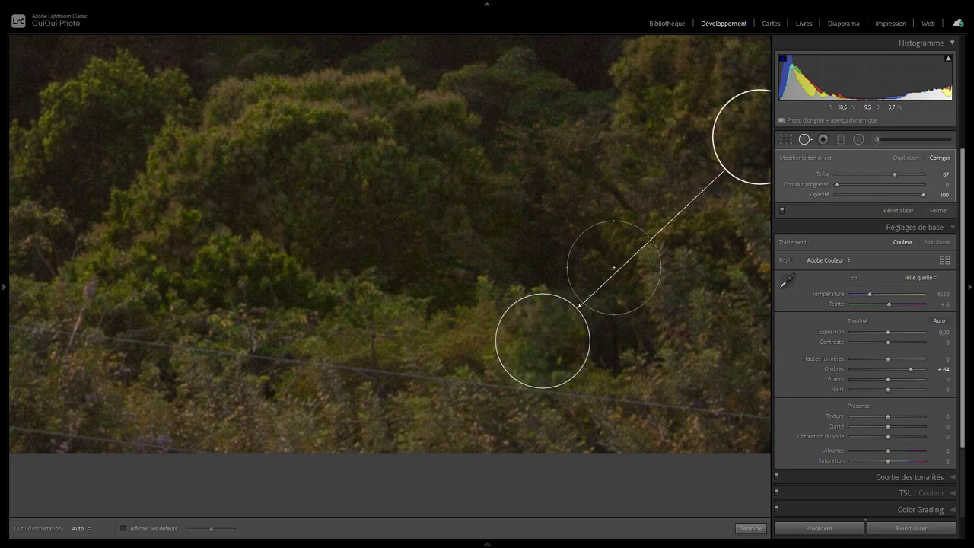
{"action": "mouse_move", "coordinate": [614, 268]}
{"action": "left_mouse_down"}
{"action": "mouse_move", "coordinate": [685, 203]}
{"action": "mouse_move", "coordinate": [694, 219]}
{"action": "left_mouse_up"}
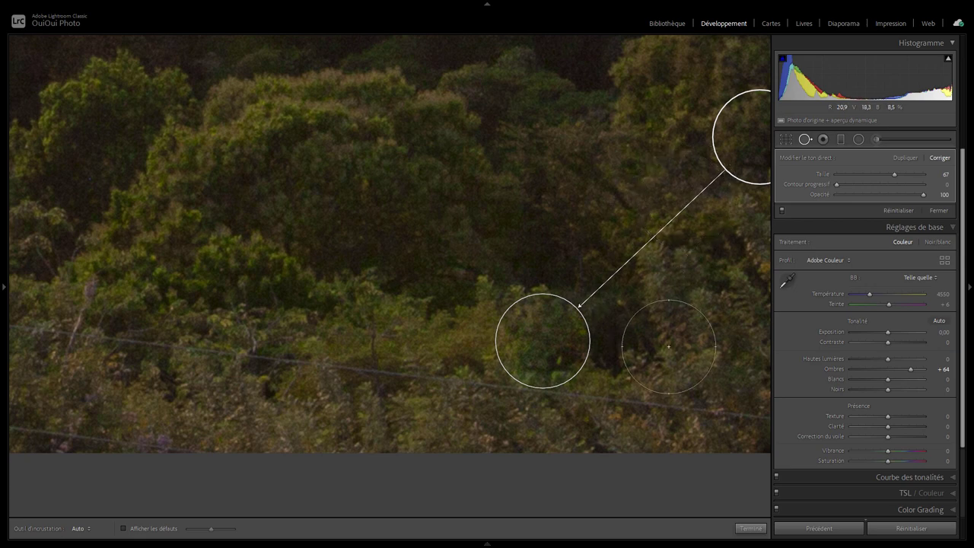
{"action": "left_click", "coordinate": [750, 529]}
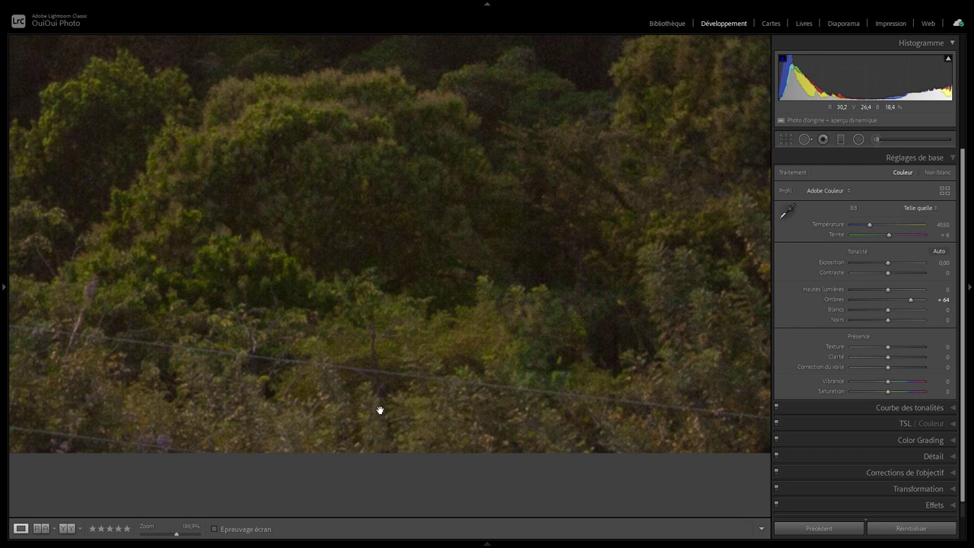
- Pan along the power lines crossing the lower forest to survey them
{"action": "left_click_drag", "start_coordinate": [363, 404], "coordinate": [567, 423]}
{"action": "left_click_drag", "start_coordinate": [200, 391], "coordinate": [452, 368]}
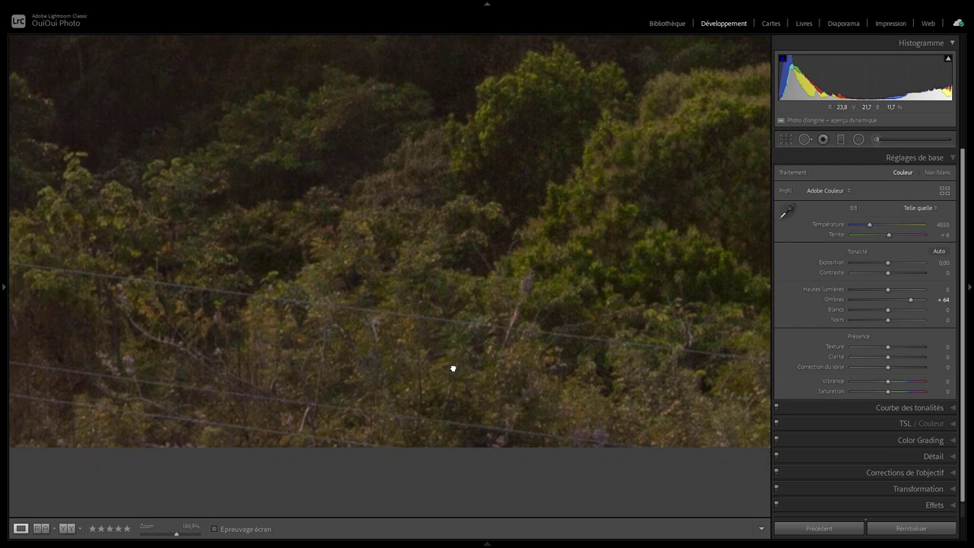
{"action": "mouse_move", "coordinate": [223, 352]}
{"action": "left_mouse_down"}
{"action": "mouse_move", "coordinate": [472, 388]}
{"action": "mouse_move", "coordinate": [160, 365]}
{"action": "mouse_move", "coordinate": [502, 372]}
{"action": "left_mouse_up"}
{"action": "left_click_drag", "start_coordinate": [166, 332], "coordinate": [415, 344]}
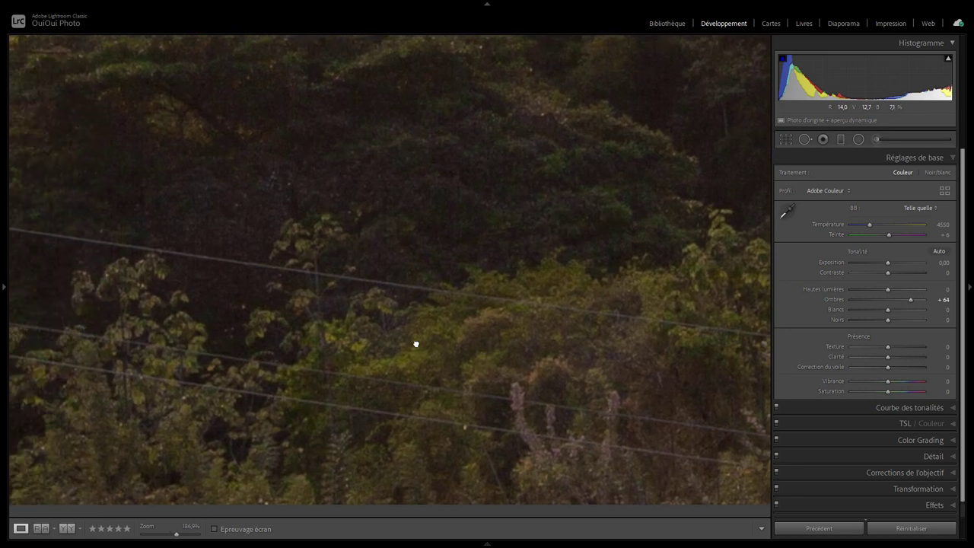
{"action": "left_click_drag", "start_coordinate": [119, 309], "coordinate": [405, 351]}
{"action": "left_click_drag", "start_coordinate": [124, 283], "coordinate": [317, 331]}
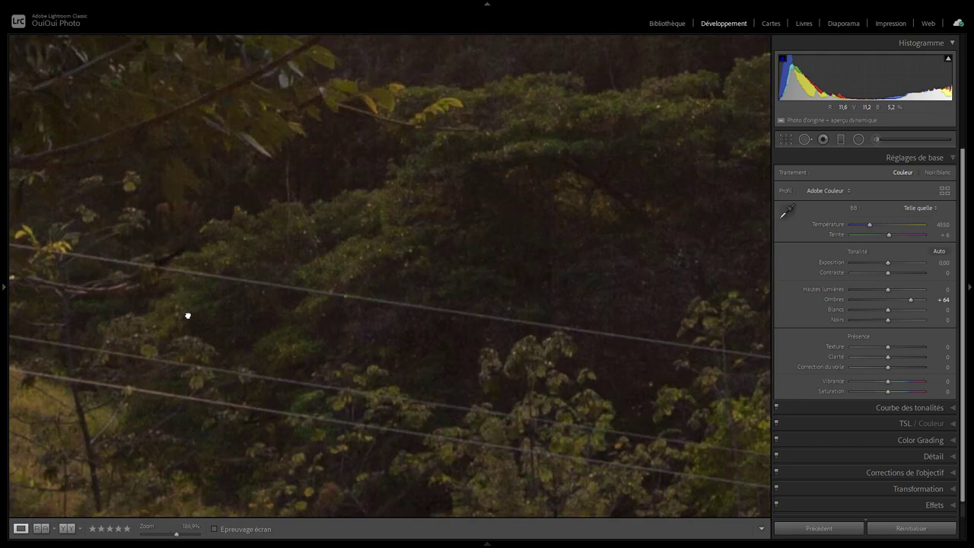
- View the lower forest at 100% through the Navigator and hide the left panel
{"action": "left_click", "coordinate": [188, 315]}
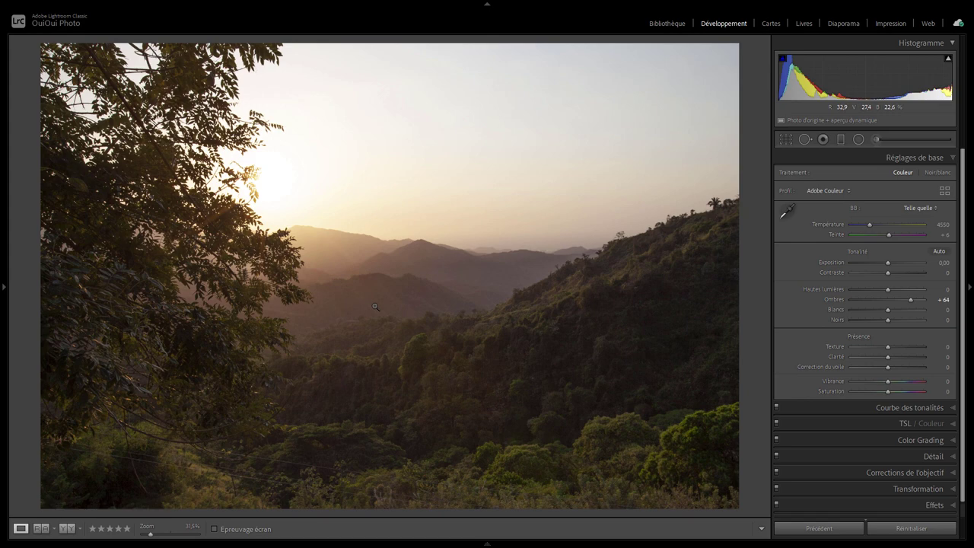
{"action": "left_click", "coordinate": [491, 456]}
{"action": "left_click_drag", "start_coordinate": [500, 335], "coordinate": [497, 281]}
{"action": "left_click", "coordinate": [158, 196]}
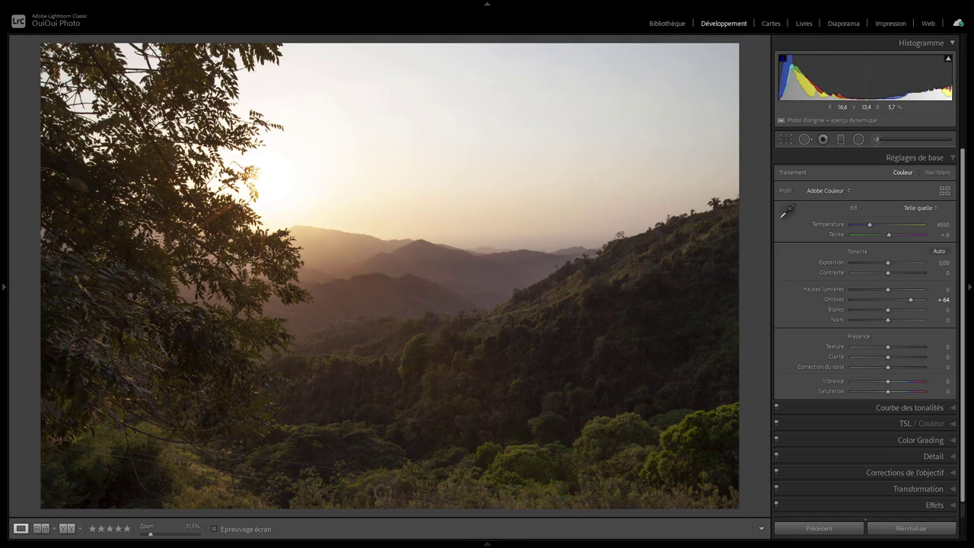
{"action": "left_click", "coordinate": [3, 288]}
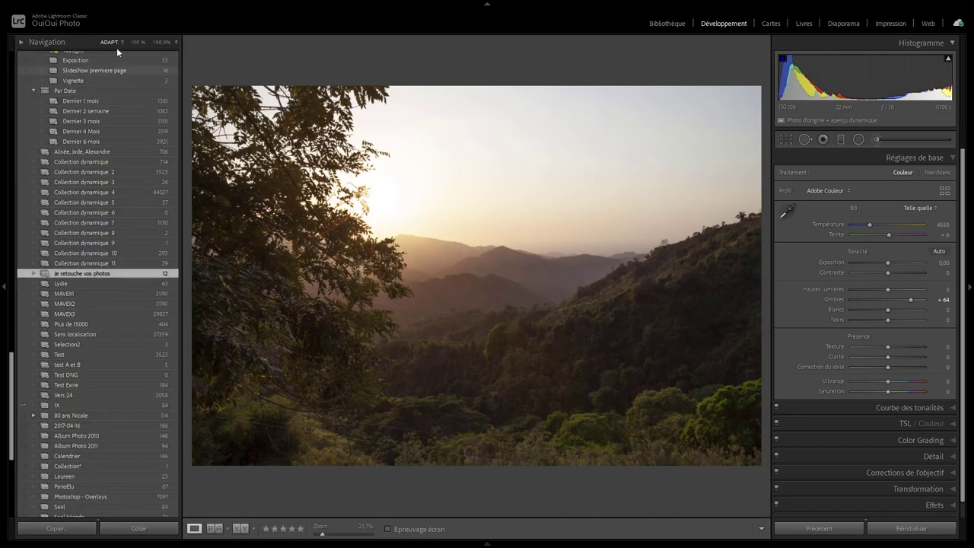
{"action": "left_click", "coordinate": [138, 43]}
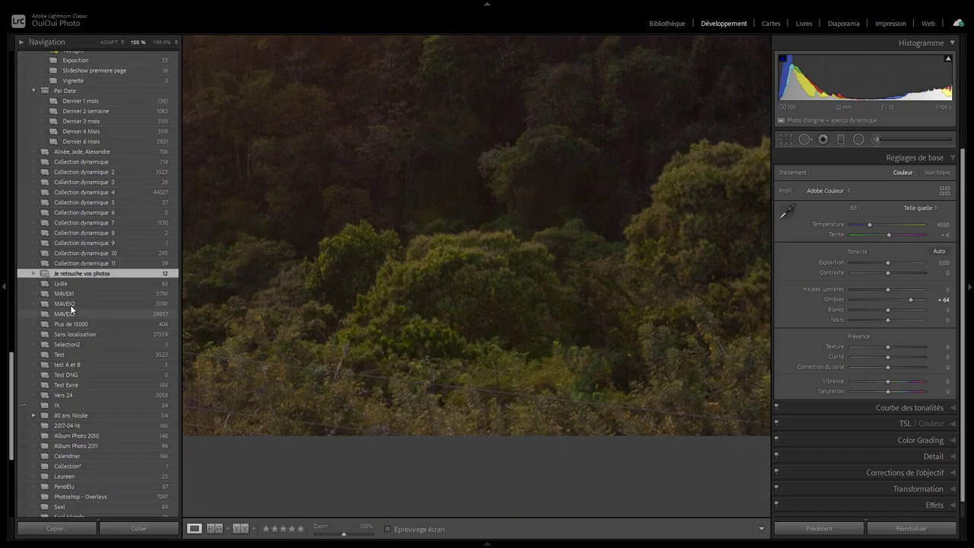
{"action": "left_click", "coordinate": [4, 288]}
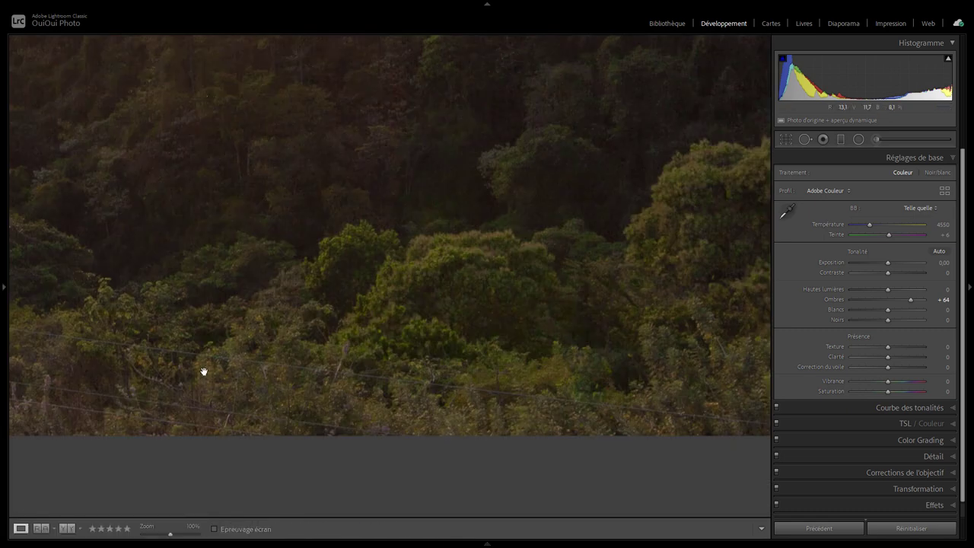
{"action": "left_click", "coordinate": [805, 139]}
- Paint a size-16 heal stroke over the first power line stretch, sourcing clean foliage lower right
{"action": "scroll", "coordinate": [708, 365], "scroll_direction": "down", "scroll_amount": 3}
{"action": "scroll", "coordinate": [681, 391], "scroll_direction": "down", "scroll_amount": 3}
{"action": "scroll", "coordinate": [680, 391], "scroll_direction": "down", "scroll_amount": 2}
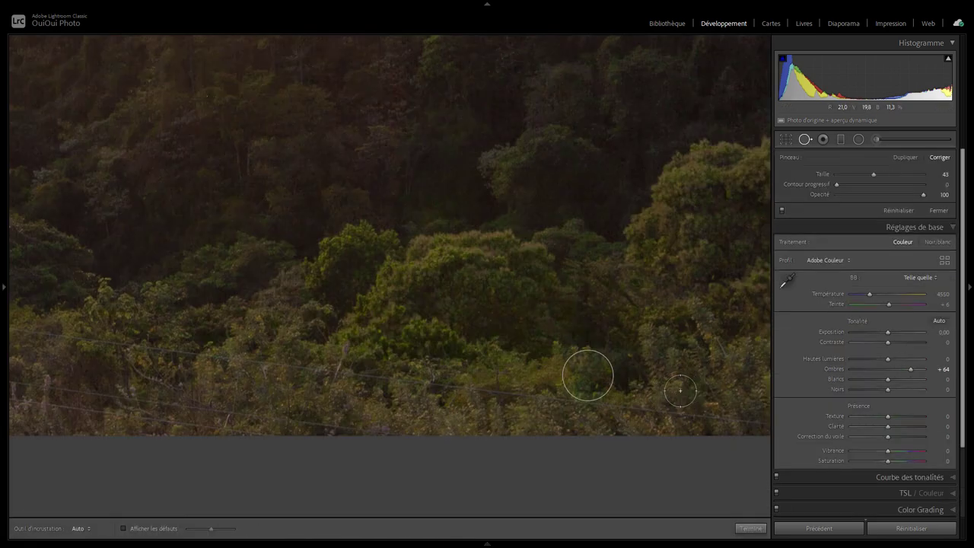
{"action": "scroll", "coordinate": [680, 390], "scroll_direction": "down", "scroll_amount": 2}
{"action": "left_click_drag", "start_coordinate": [727, 384], "coordinate": [589, 375]}
{"action": "left_click_drag", "start_coordinate": [729, 424], "coordinate": [478, 398]}
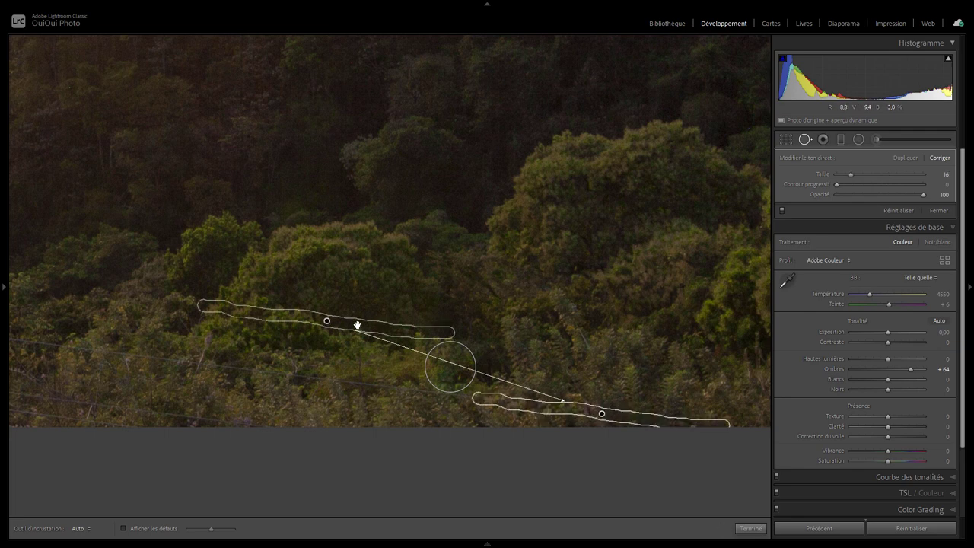
{"action": "left_click_drag", "start_coordinate": [595, 378], "coordinate": [671, 392]}
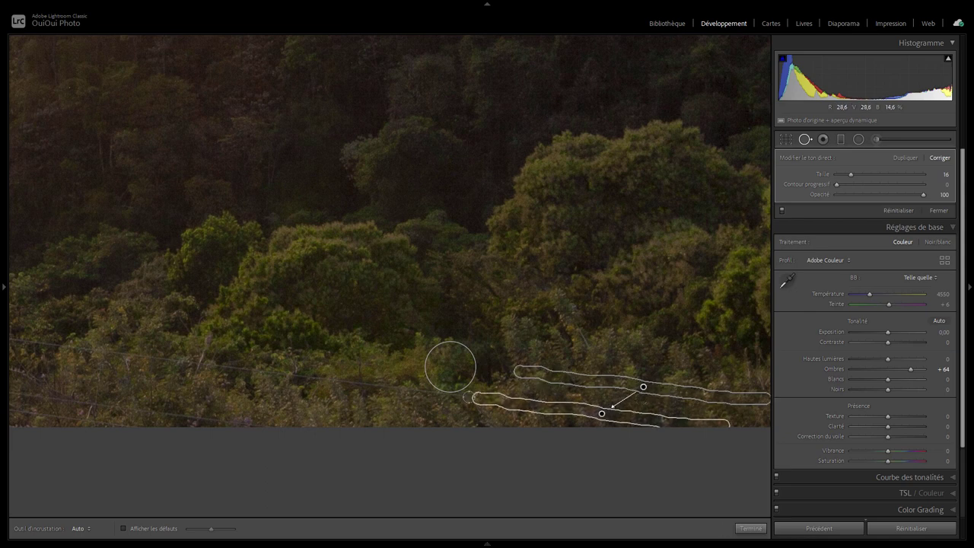
- Heal two more stretches of power line across the forest, shifting each source to matching foliage
{"action": "left_click_drag", "start_coordinate": [468, 397], "coordinate": [197, 364]}
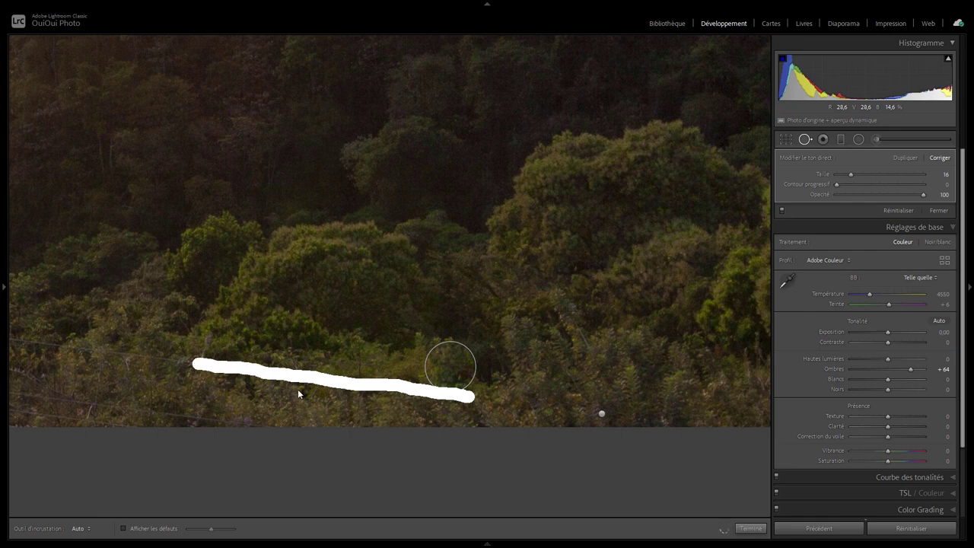
{"action": "left_click_drag", "start_coordinate": [335, 367], "coordinate": [319, 396]}
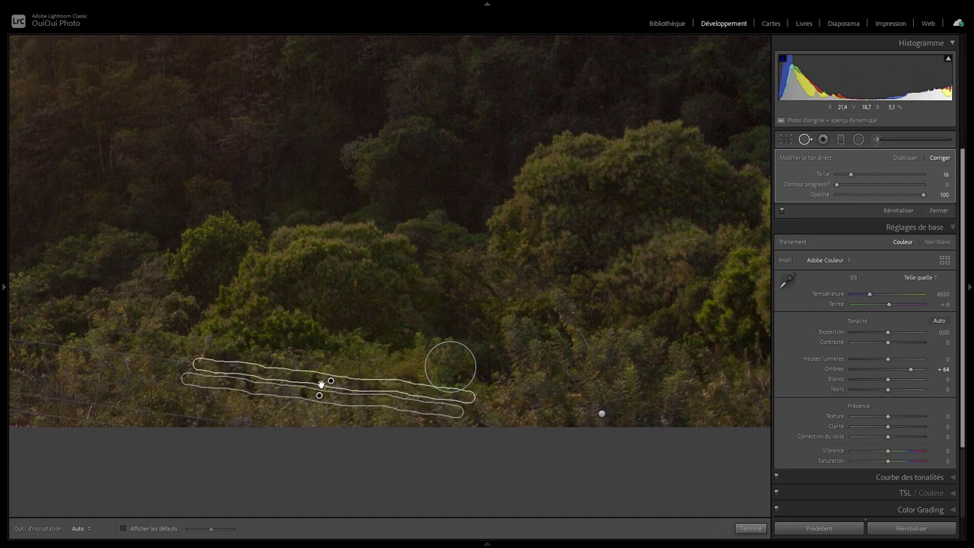
{"action": "mouse_move", "coordinate": [322, 361]}
{"action": "left_mouse_down"}
{"action": "mouse_move", "coordinate": [385, 380]}
{"action": "mouse_move", "coordinate": [672, 416]}
{"action": "left_mouse_up"}
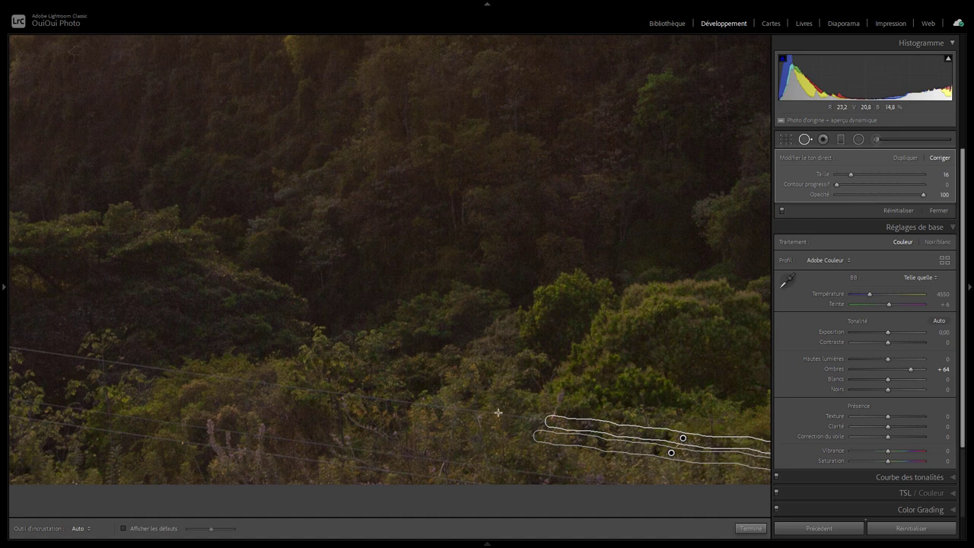
{"action": "left_click_drag", "start_coordinate": [545, 419], "coordinate": [245, 379]}
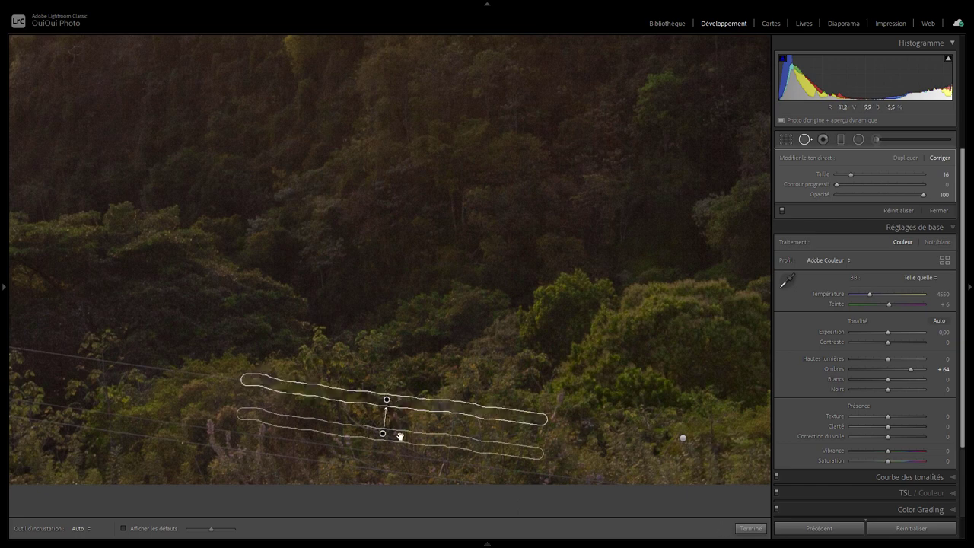
{"action": "left_click_drag", "start_coordinate": [401, 434], "coordinate": [405, 421]}
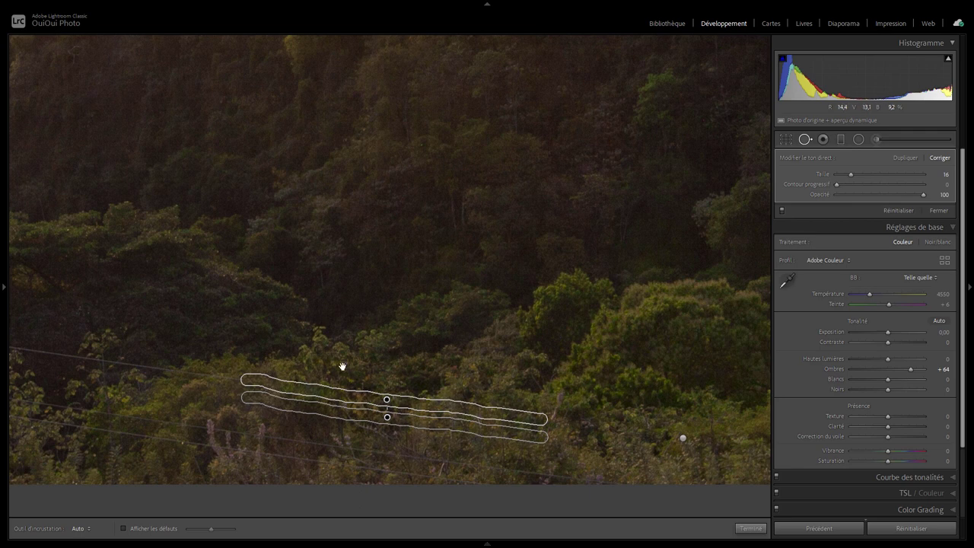
{"action": "left_click_drag", "start_coordinate": [325, 352], "coordinate": [594, 386]}
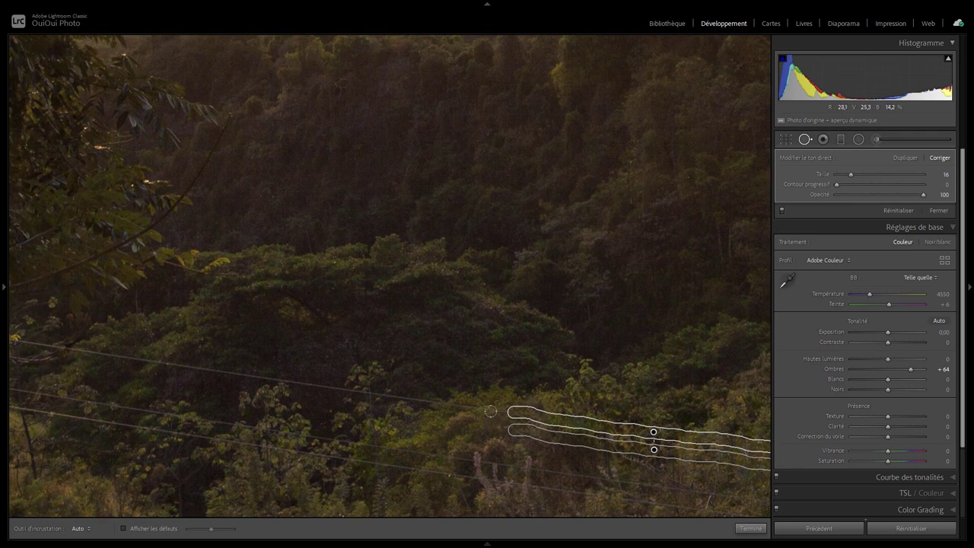
- Heal the remaining wire sections near the left trees and lower hillside, then view the whole landscape
{"action": "mouse_move", "coordinate": [490, 412]}
{"action": "left_mouse_down"}
{"action": "mouse_move", "coordinate": [506, 412]}
{"action": "mouse_move", "coordinate": [332, 387]}
{"action": "mouse_move", "coordinate": [592, 490]}
{"action": "left_mouse_up"}
{"action": "left_click_drag", "start_coordinate": [461, 430], "coordinate": [276, 396]}
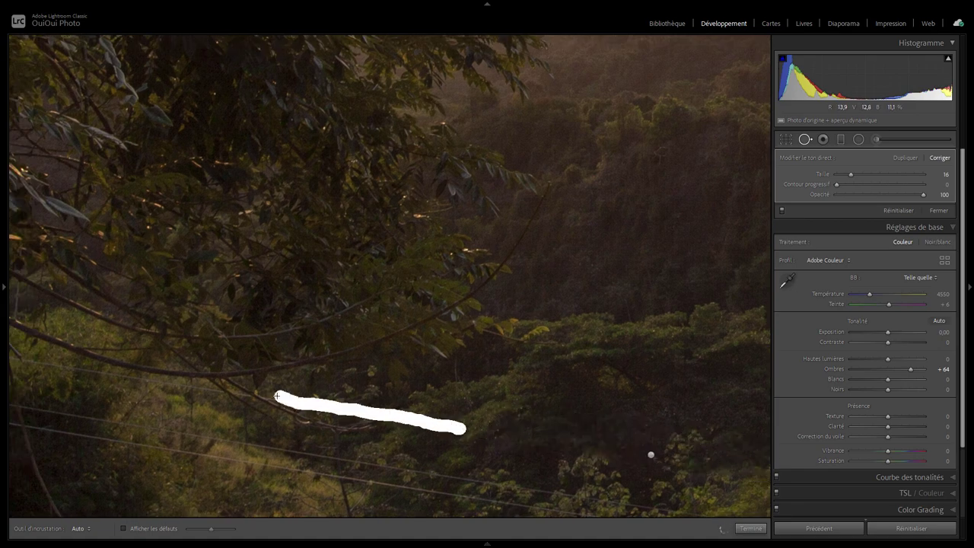
{"action": "left_click_drag", "start_coordinate": [518, 434], "coordinate": [426, 415]}
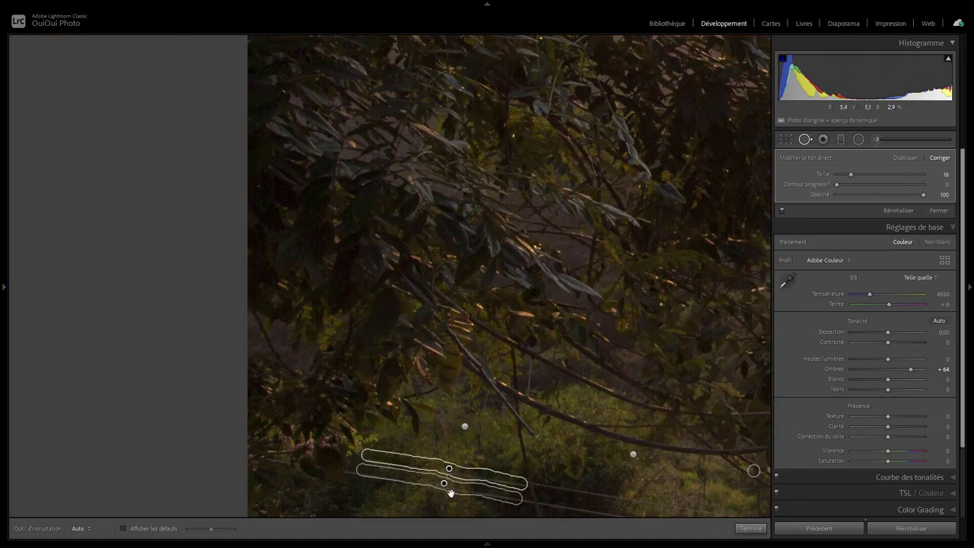
{"action": "left_click_drag", "start_coordinate": [451, 493], "coordinate": [138, 330]}
{"action": "mouse_move", "coordinate": [659, 472]}
{"action": "left_mouse_down"}
{"action": "mouse_move", "coordinate": [499, 415]}
{"action": "mouse_move", "coordinate": [415, 418]}
{"action": "left_mouse_up"}
{"action": "mouse_move", "coordinate": [533, 449]}
{"action": "left_mouse_down"}
{"action": "mouse_move", "coordinate": [483, 417]}
{"action": "mouse_move", "coordinate": [157, 363]}
{"action": "mouse_move", "coordinate": [383, 389]}
{"action": "left_mouse_up"}
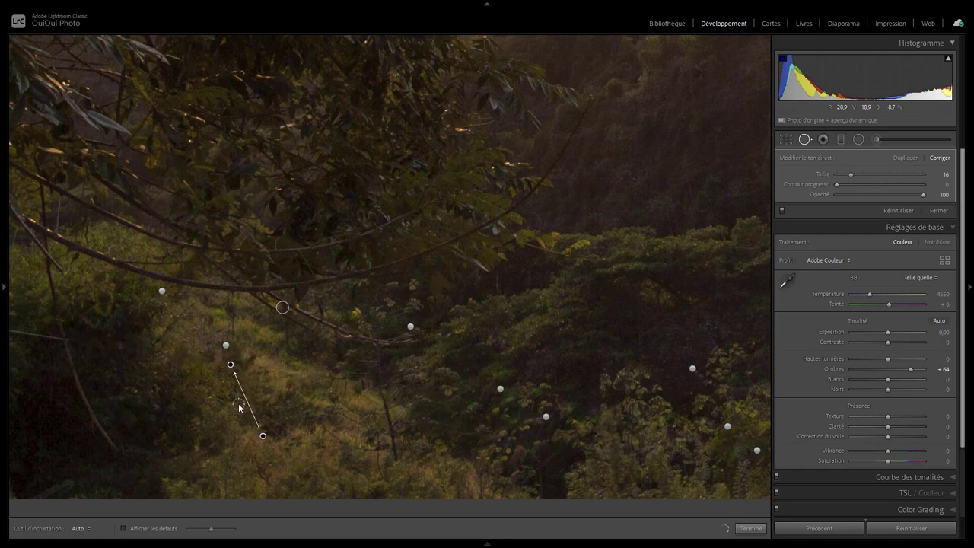
{"action": "left_click_drag", "start_coordinate": [239, 408], "coordinate": [457, 396]}
{"action": "left_click_drag", "start_coordinate": [474, 389], "coordinate": [297, 363]}
{"action": "key", "text": "q"}
{"action": "left_click", "coordinate": [507, 376]}
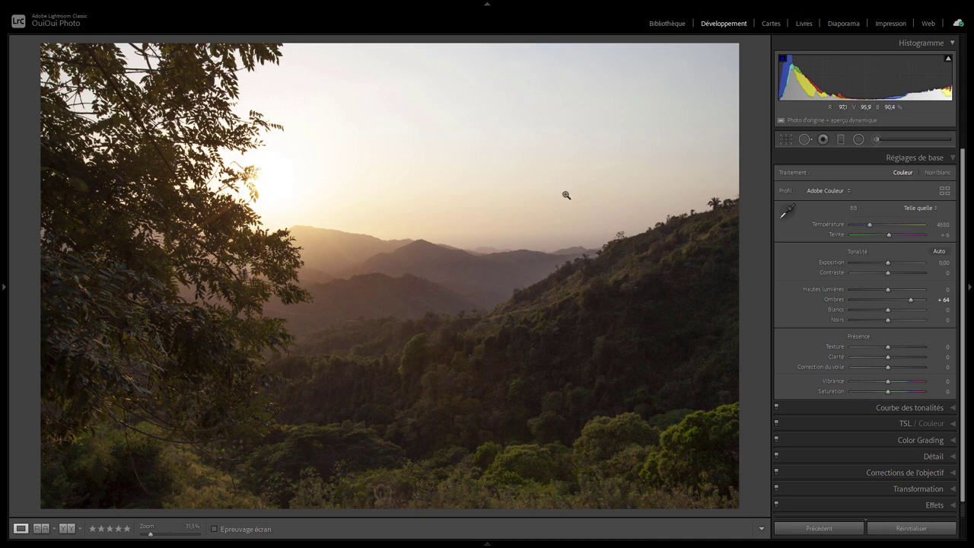
{"action": "mouse_move", "coordinate": [889, 310]}
{"action": "left_mouse_down"}
{"action": "mouse_move", "coordinate": [851, 312]}
{"action": "mouse_move", "coordinate": [872, 313]}
{"action": "left_mouse_up"}
{"action": "double_click", "coordinate": [871, 310]}
{"action": "left_click", "coordinate": [254, 187]}
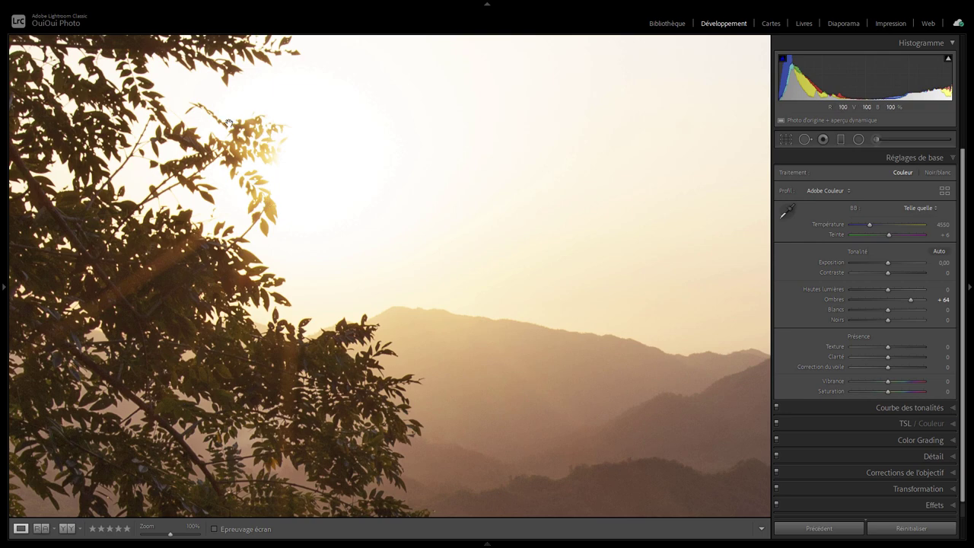
{"action": "left_click", "coordinate": [258, 203]}
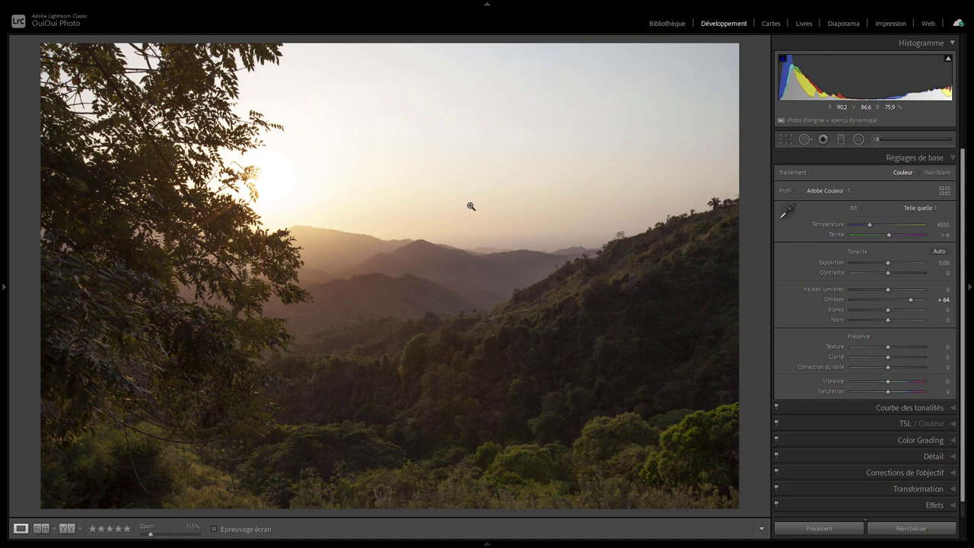
- Raise the Orange saturation to +5 in the HSL/Color panel
{"action": "left_click", "coordinate": [952, 424]}
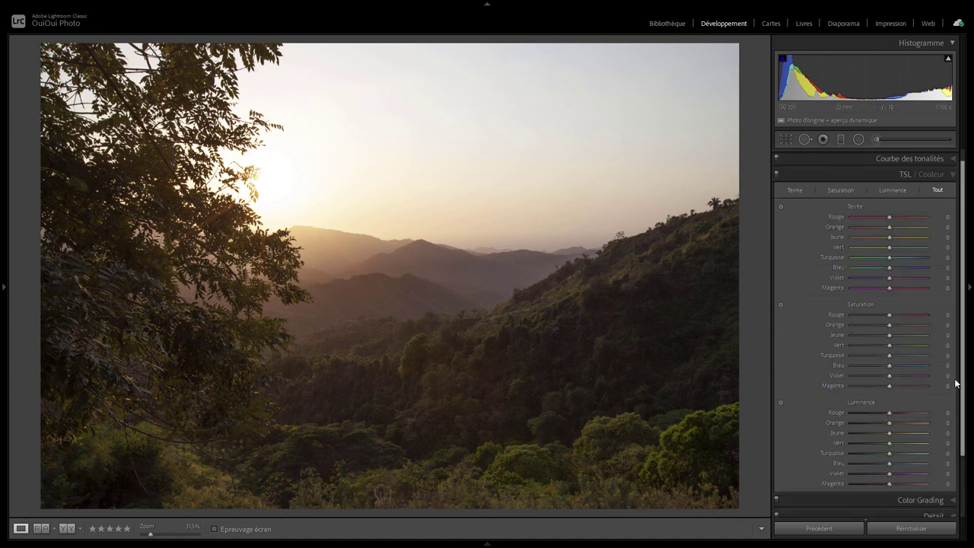
{"action": "scroll", "coordinate": [964, 335], "scroll_direction": "down", "scroll_amount": 2}
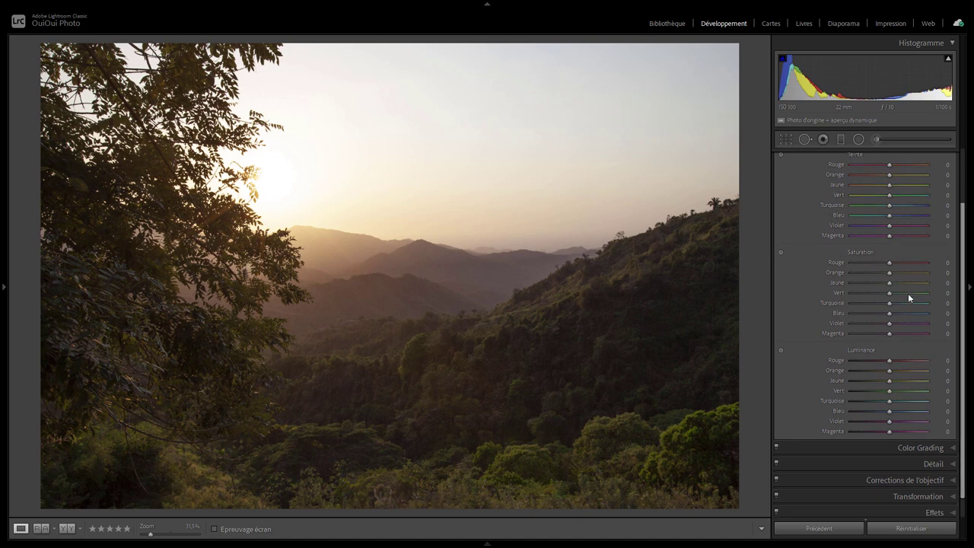
{"action": "mouse_move", "coordinate": [889, 272]}
{"action": "left_mouse_down"}
{"action": "mouse_move", "coordinate": [853, 277]}
{"action": "mouse_move", "coordinate": [903, 277]}
{"action": "mouse_move", "coordinate": [891, 281]}
{"action": "left_mouse_up"}
{"action": "left_click_drag", "start_coordinate": [964, 305], "coordinate": [967, 218]}
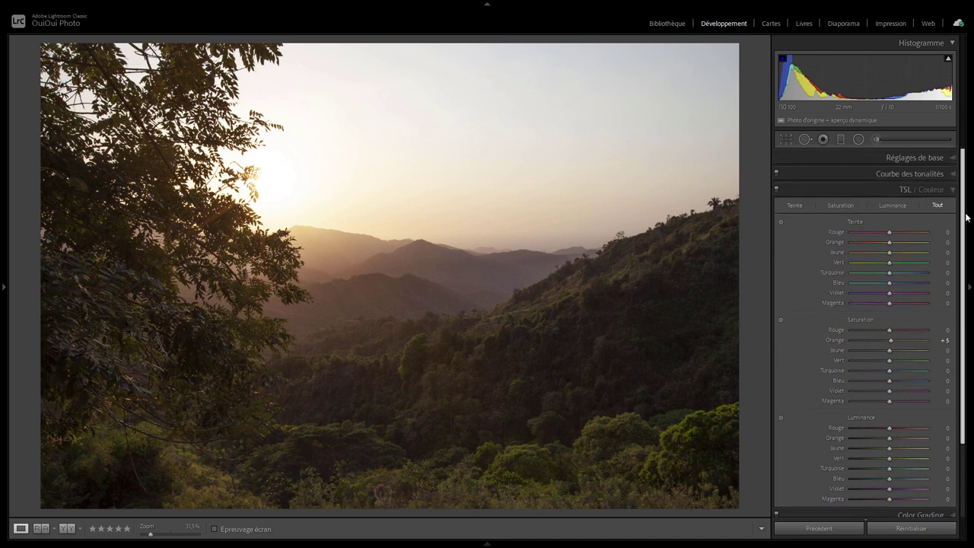
- Try a warmer Temperature, reset it to 4550, and lower Shadows from +64 to +54
{"action": "left_click", "coordinate": [948, 158]}
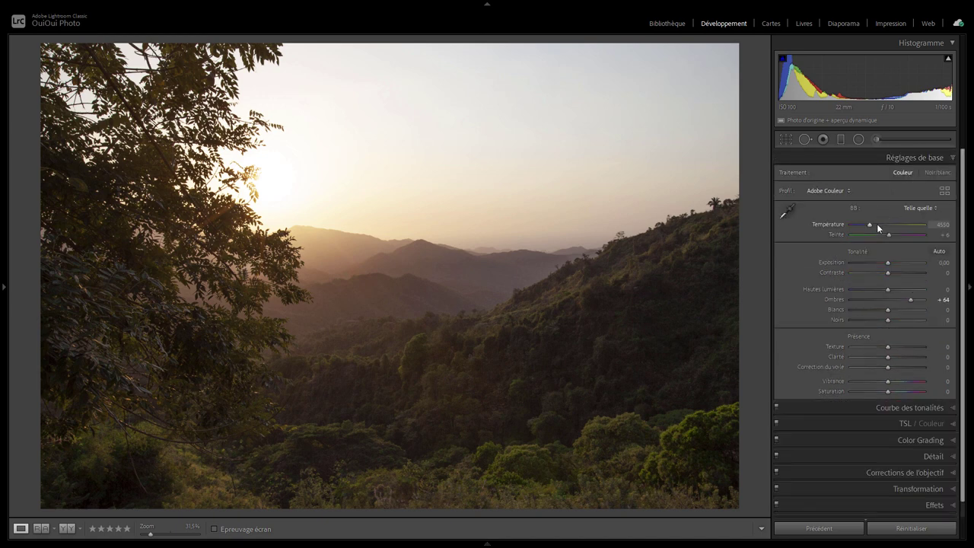
{"action": "left_click_drag", "start_coordinate": [870, 223], "coordinate": [879, 222]}
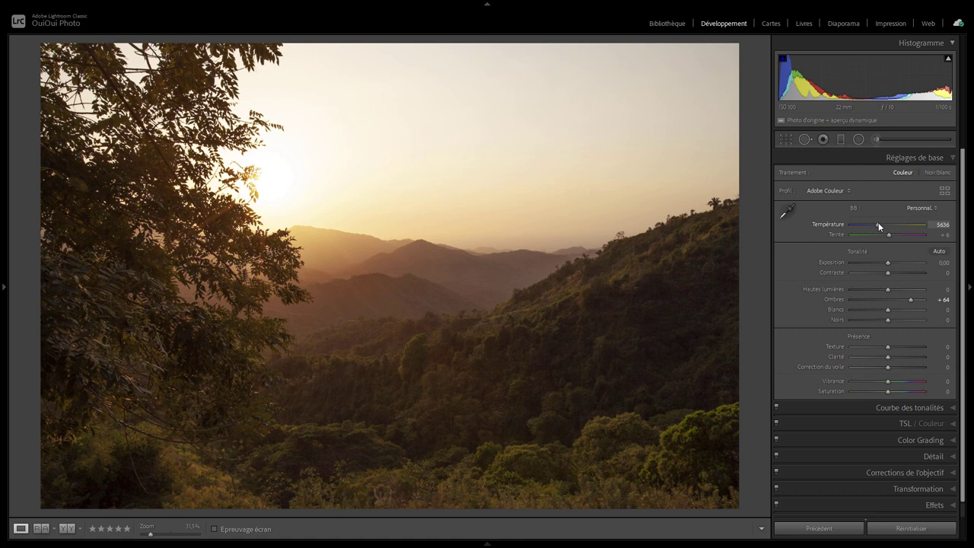
{"action": "double_click", "coordinate": [879, 224]}
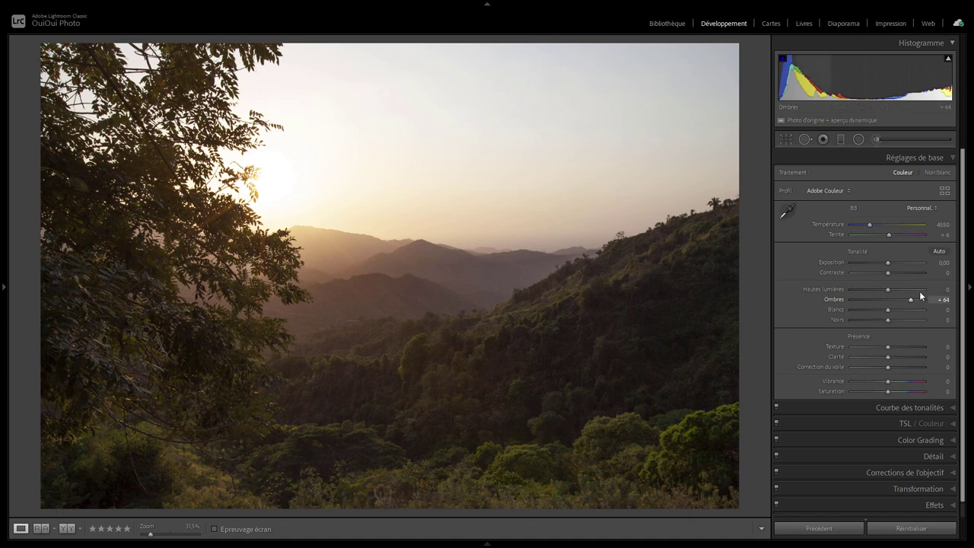
{"action": "mouse_move", "coordinate": [912, 299]}
{"action": "left_mouse_down"}
{"action": "mouse_move", "coordinate": [895, 300]}
{"action": "mouse_move", "coordinate": [907, 302]}
{"action": "left_mouse_up"}
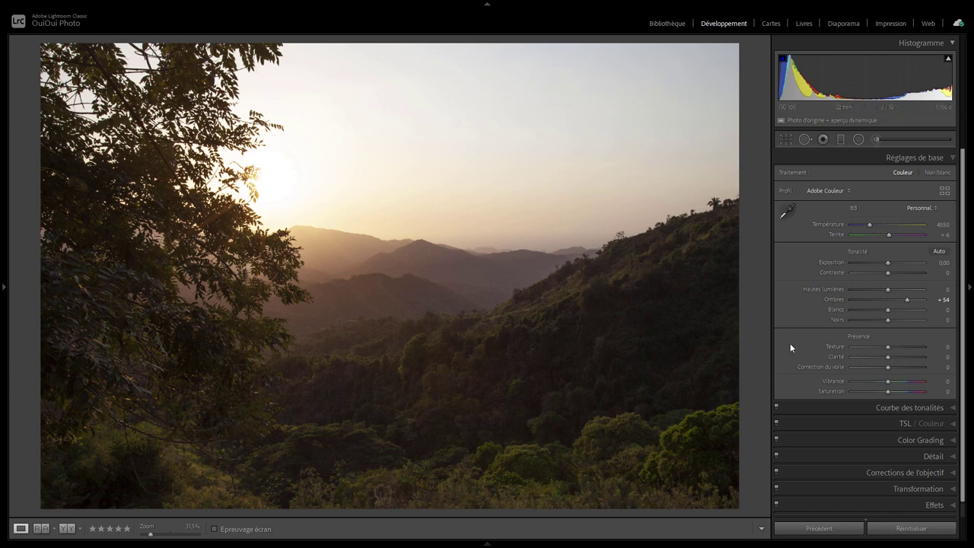
{"action": "scroll", "coordinate": [958, 350], "scroll_direction": "down", "scroll_amount": 1}
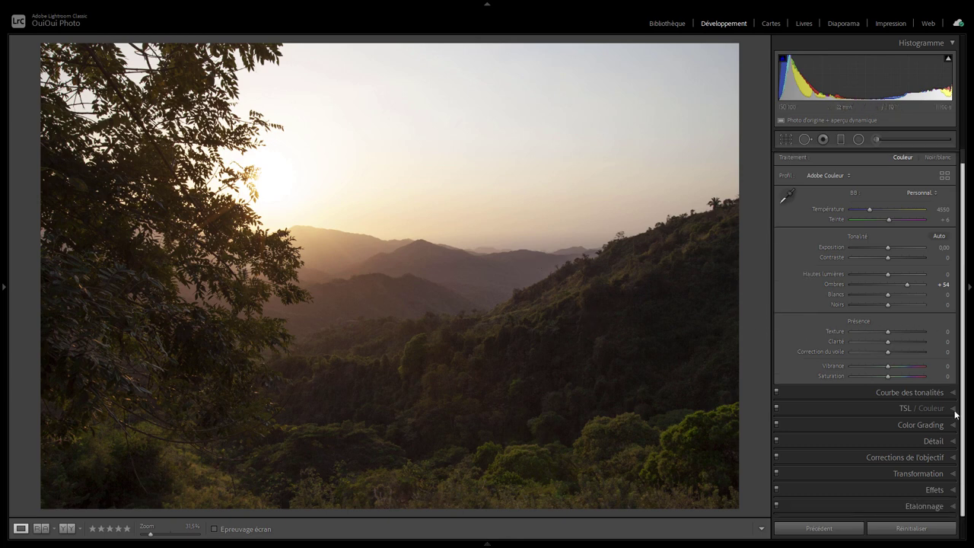
- Try a -36 post-crop vignette in Effects, then reset its amount to 0
{"action": "left_click", "coordinate": [950, 490]}
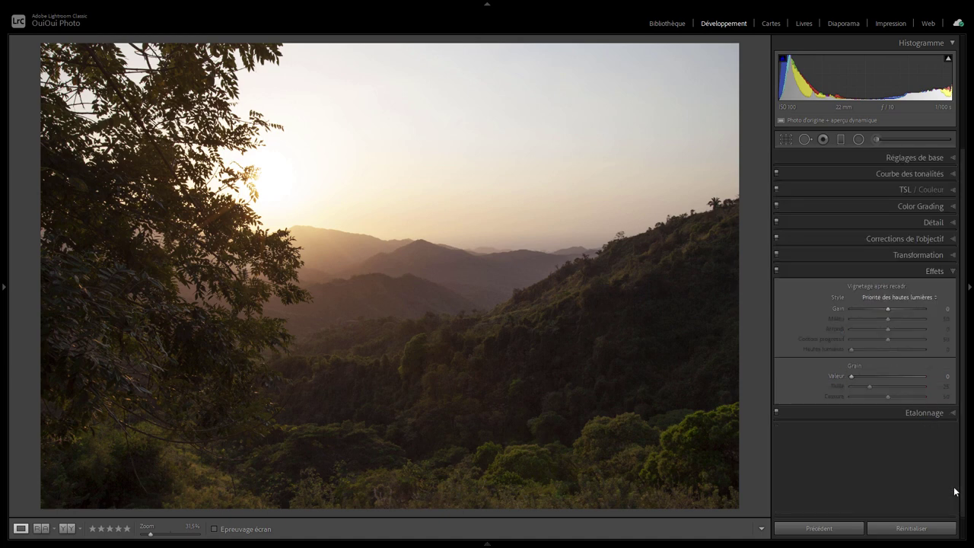
{"action": "left_click_drag", "start_coordinate": [885, 307], "coordinate": [886, 309]}
{"action": "left_click_drag", "start_coordinate": [888, 307], "coordinate": [874, 308]}
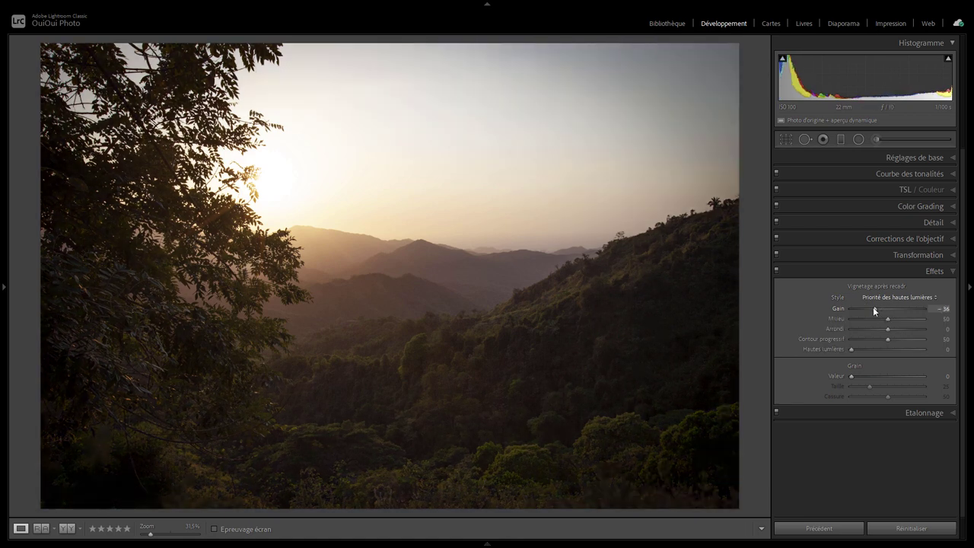
{"action": "double_click", "coordinate": [873, 307]}
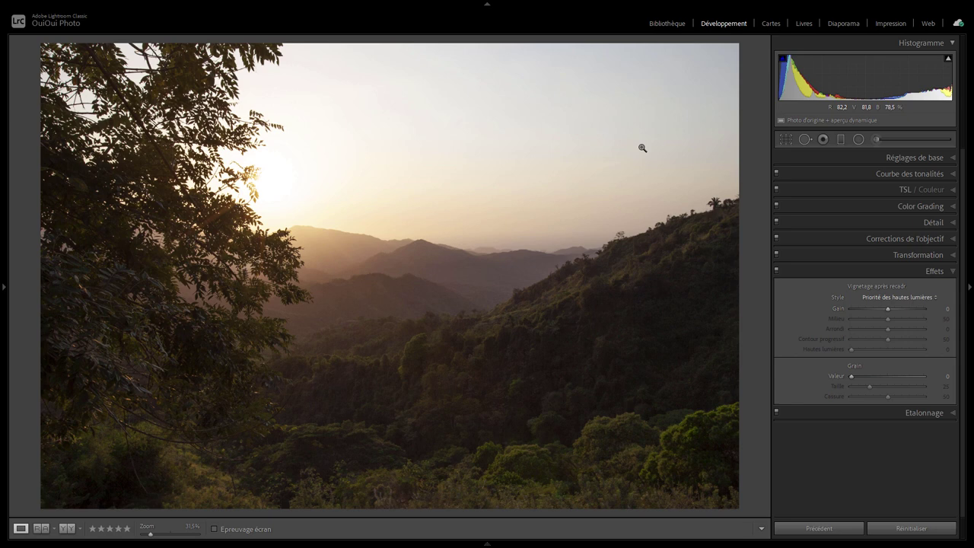
- Inspect the mountains at full size, then set Clarity to +6 in Basic settings
{"action": "left_click", "coordinate": [954, 157]}
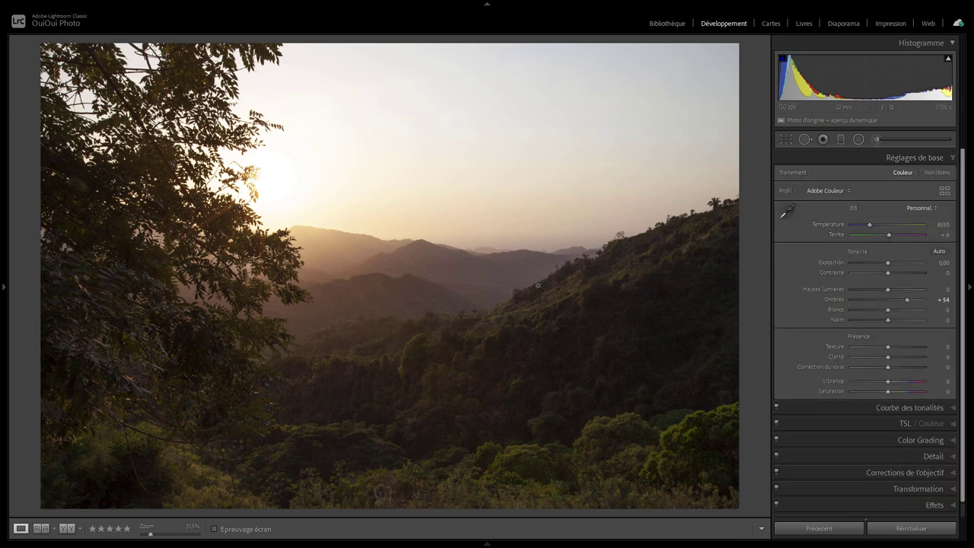
{"action": "left_click", "coordinate": [413, 285]}
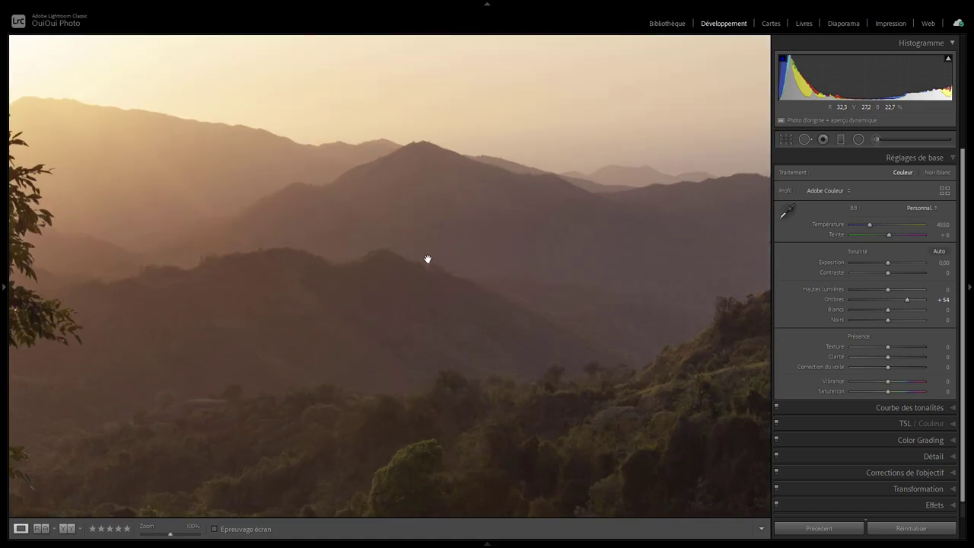
{"action": "left_click", "coordinate": [361, 259]}
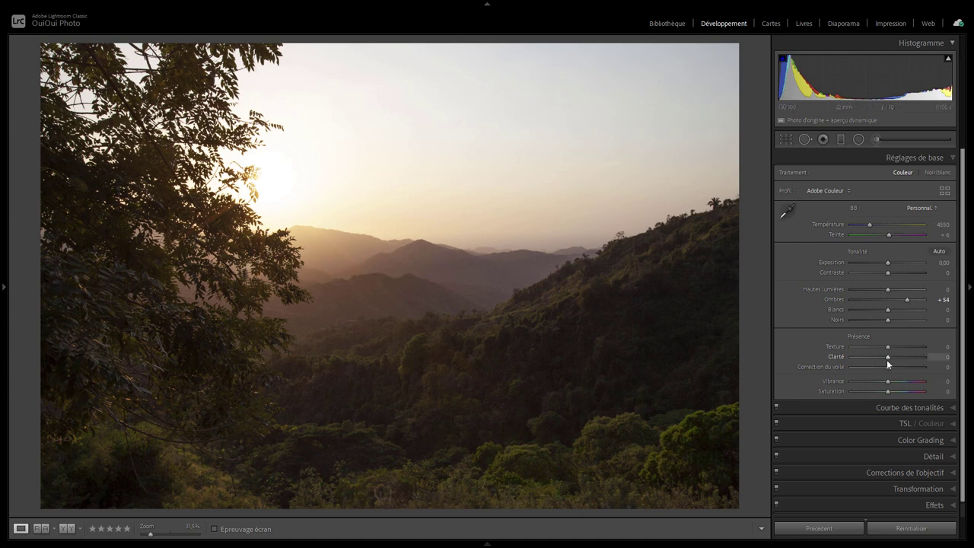
{"action": "left_click_drag", "start_coordinate": [889, 357], "coordinate": [912, 363]}
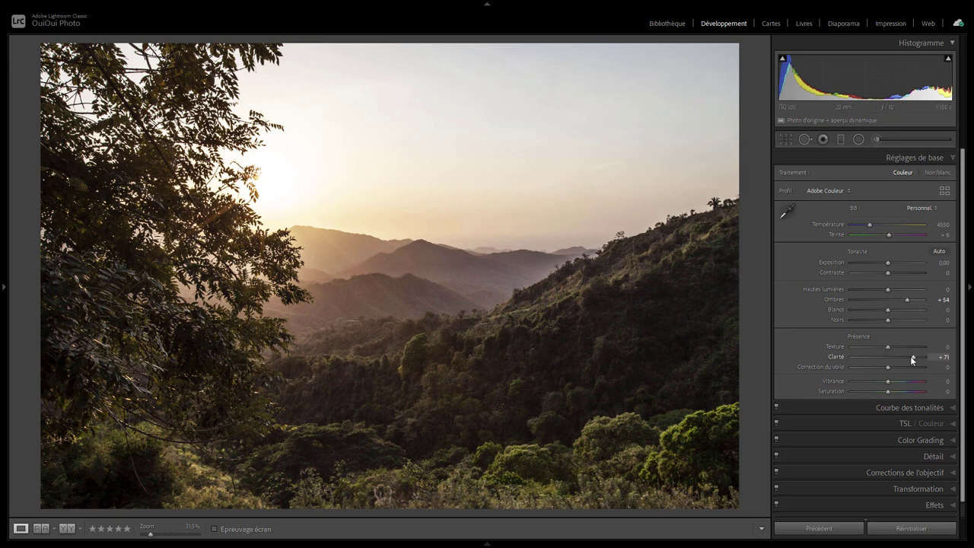
{"action": "left_click_drag", "start_coordinate": [910, 356], "coordinate": [891, 357]}
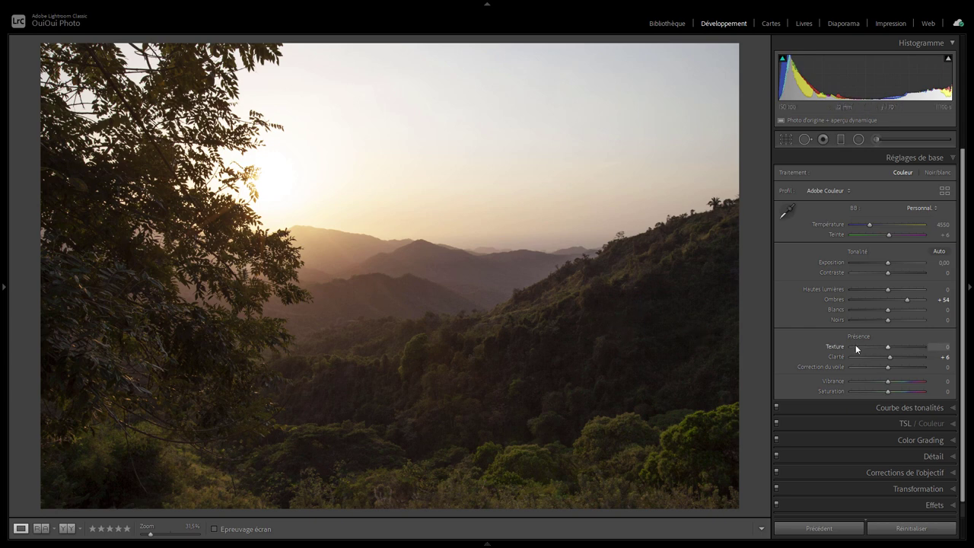
- Add a graduated filter across the middle of the landscape with Dehaze at -10
{"action": "left_click", "coordinate": [841, 140]}
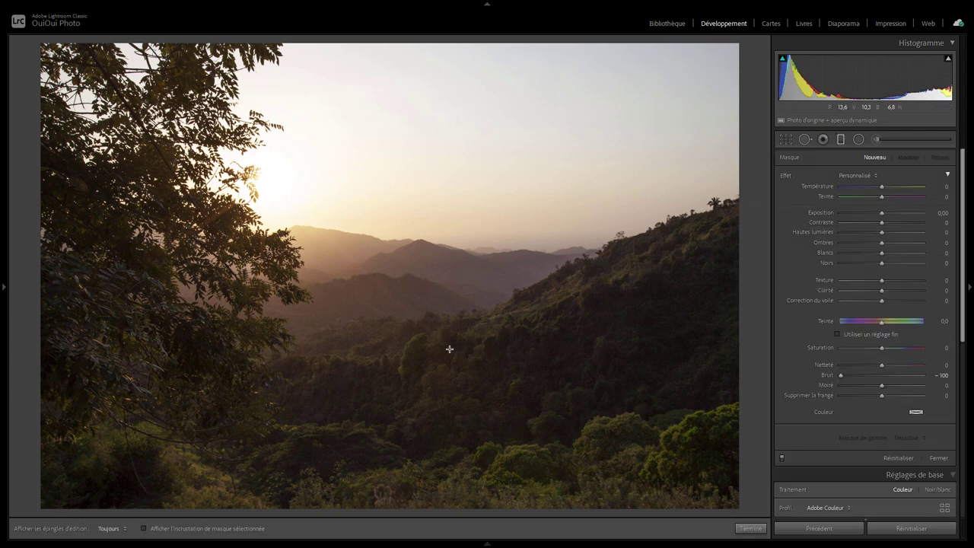
{"action": "left_click_drag", "start_coordinate": [450, 349], "coordinate": [443, 303]}
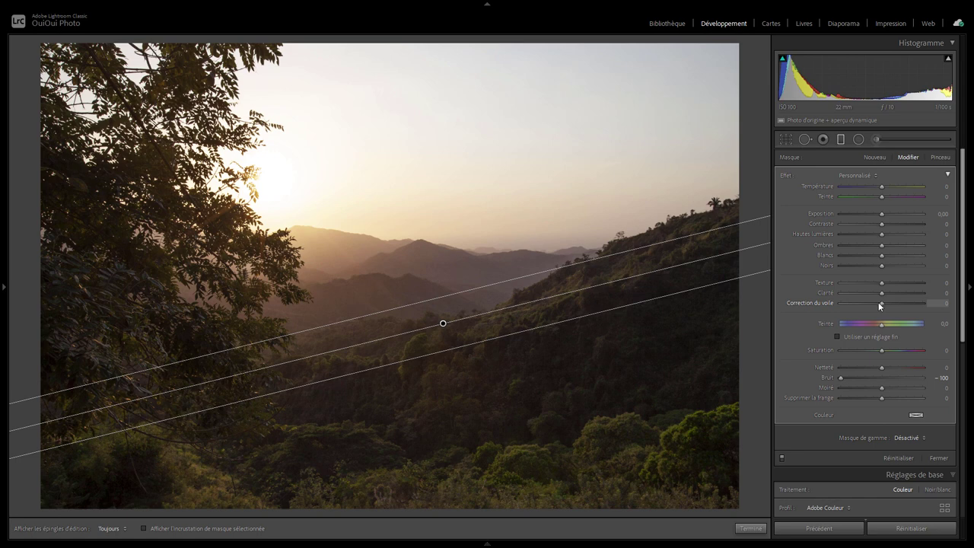
{"action": "left_click_drag", "start_coordinate": [879, 302], "coordinate": [877, 303]}
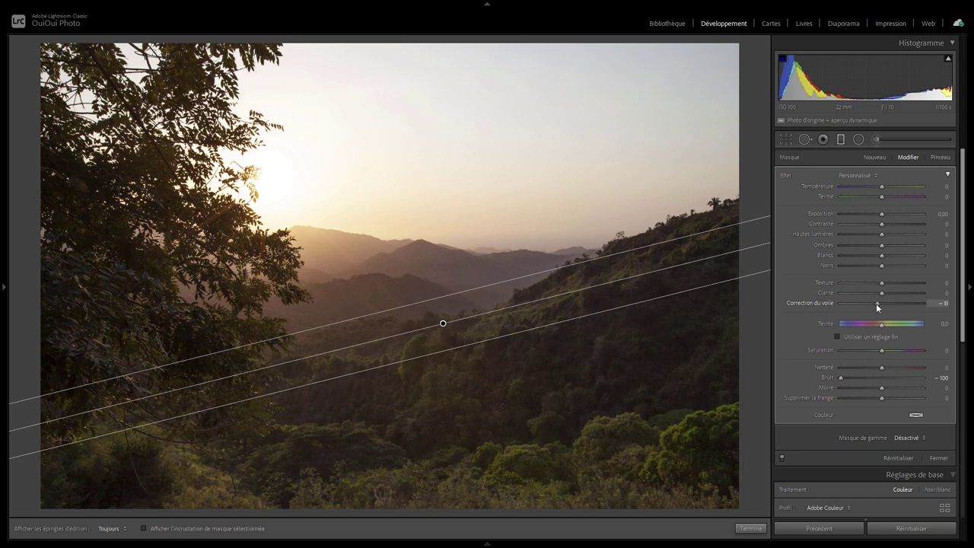
{"action": "left_click_drag", "start_coordinate": [877, 303], "coordinate": [877, 304]}
{"action": "left_click", "coordinate": [939, 458]}
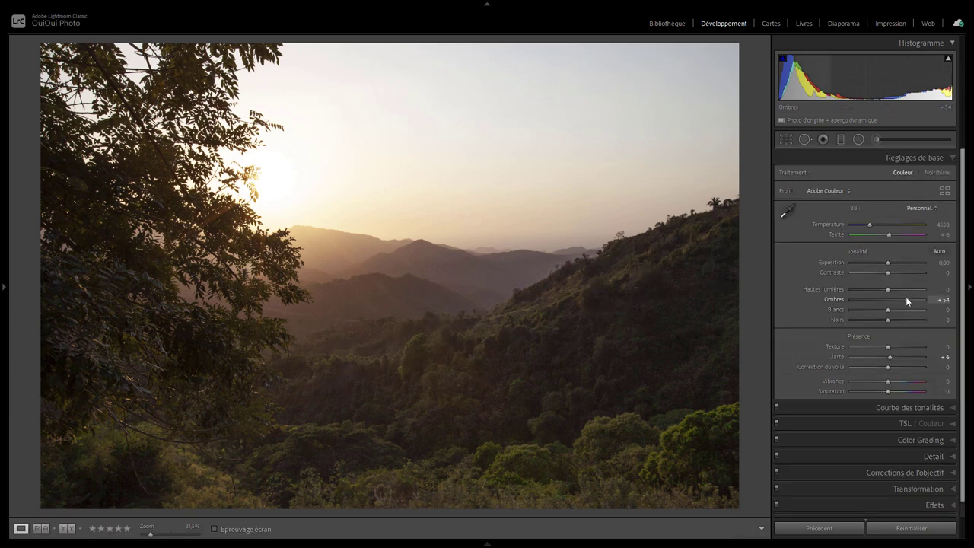
- Lower Shadows to +47 and pan over the forest, mountains and sky at 100% zoom
{"action": "left_click_drag", "start_coordinate": [908, 302], "coordinate": [904, 301]}
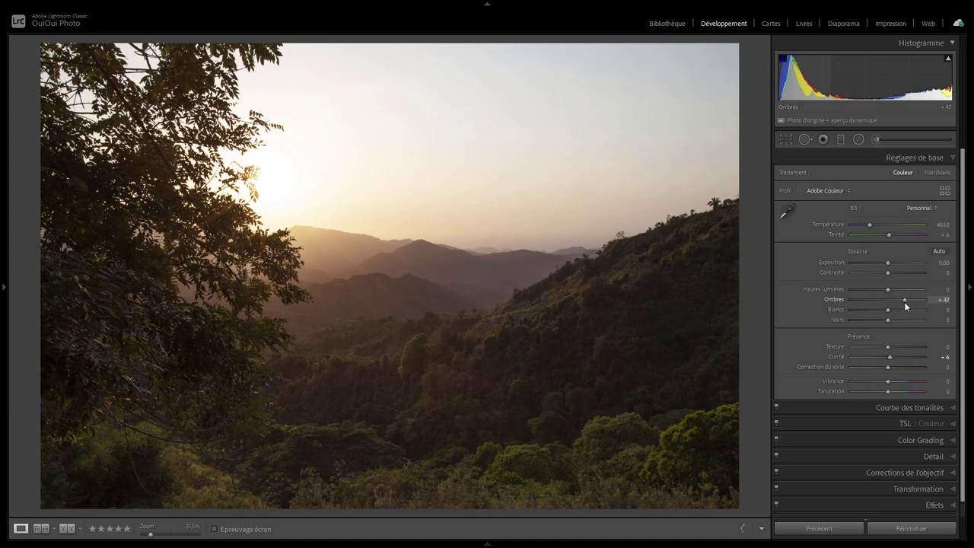
{"action": "left_click", "coordinate": [581, 316]}
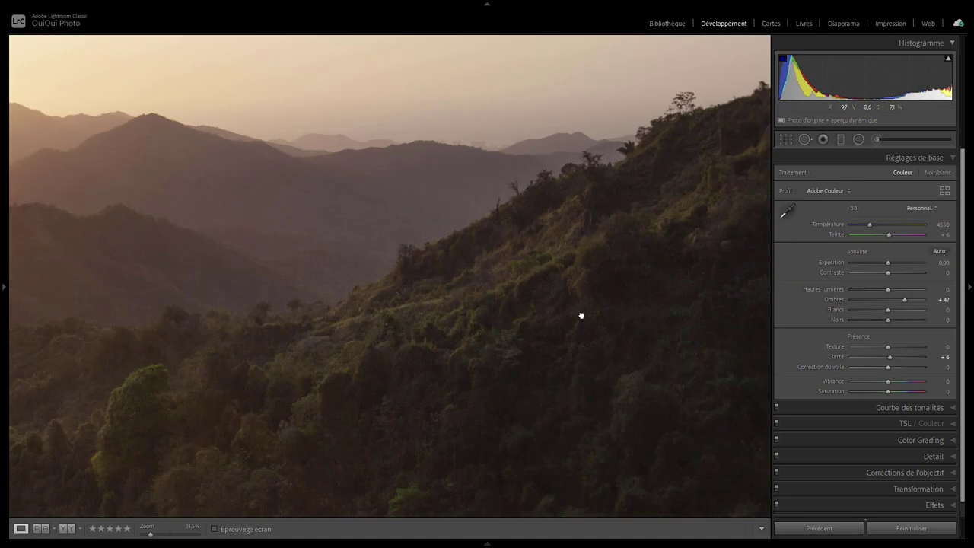
{"action": "left_click_drag", "start_coordinate": [400, 394], "coordinate": [505, 268]}
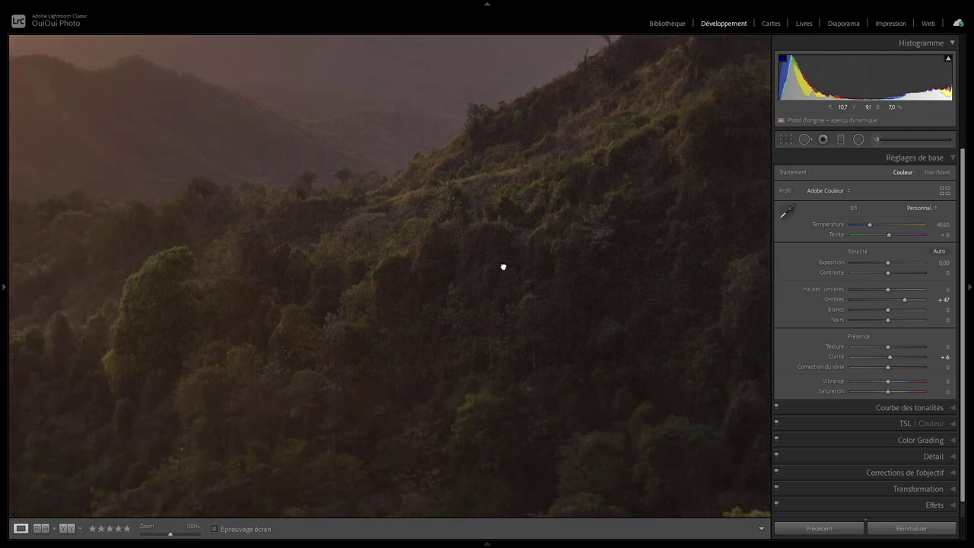
{"action": "left_click_drag", "start_coordinate": [416, 401], "coordinate": [524, 262]}
{"action": "left_click_drag", "start_coordinate": [477, 411], "coordinate": [592, 311]}
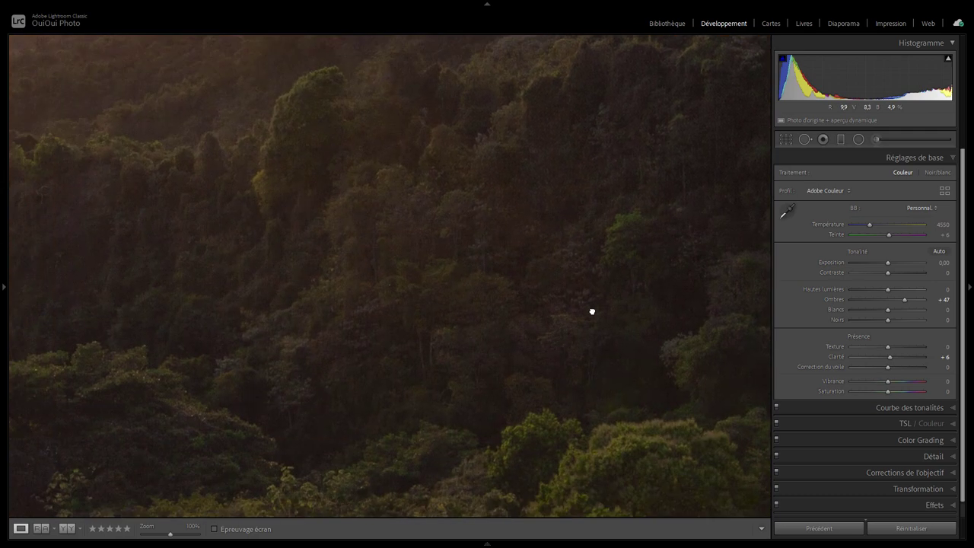
{"action": "left_click_drag", "start_coordinate": [416, 252], "coordinate": [518, 357]}
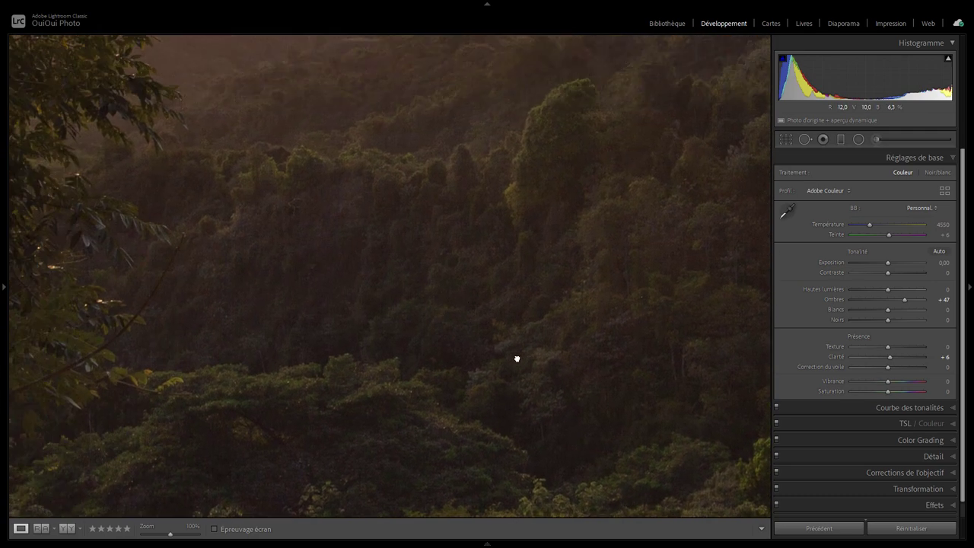
{"action": "left_click_drag", "start_coordinate": [396, 305], "coordinate": [462, 266]}
{"action": "left_click_drag", "start_coordinate": [432, 174], "coordinate": [517, 406]}
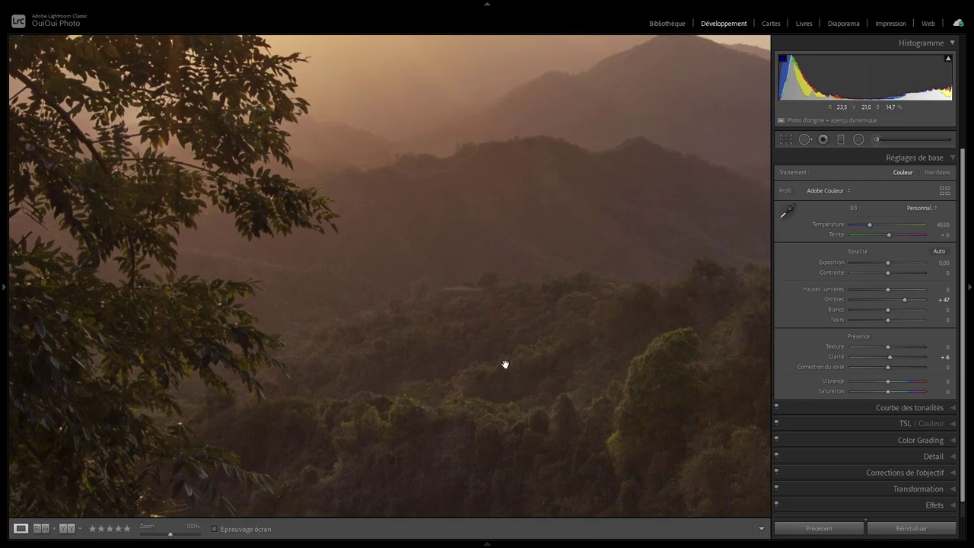
{"action": "left_click_drag", "start_coordinate": [499, 234], "coordinate": [463, 355]}
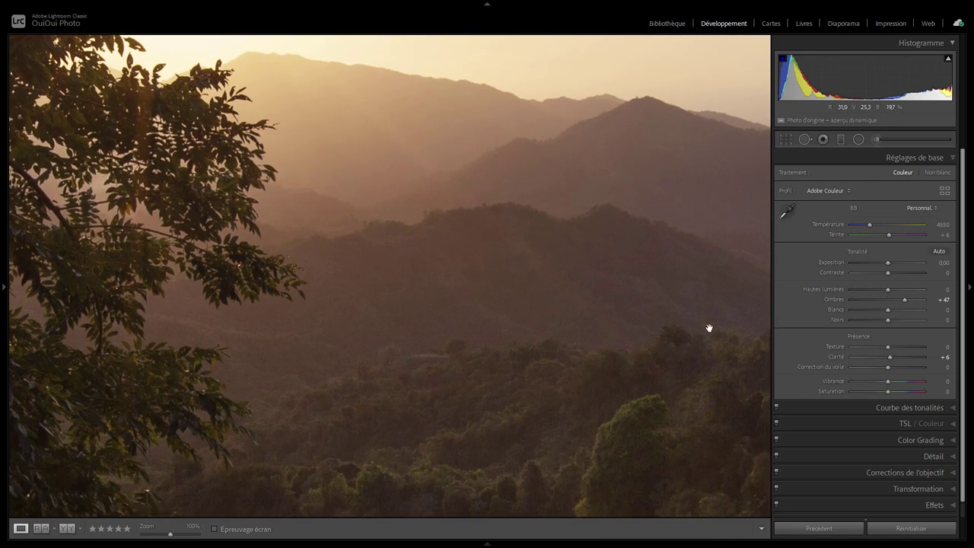
- Set luminance noise reduction to 10 in the Detail panel and return to the fitted view
{"action": "left_click", "coordinate": [951, 456]}
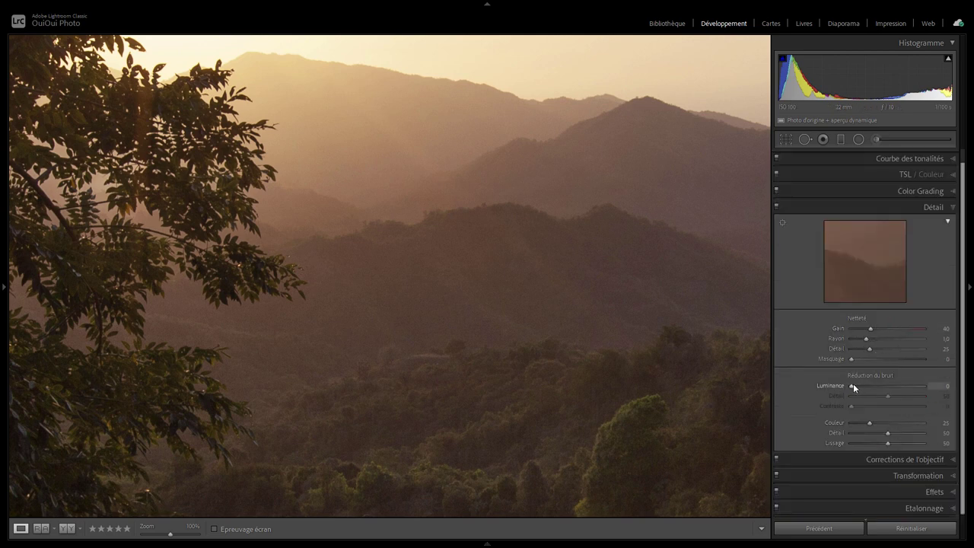
{"action": "left_click_drag", "start_coordinate": [852, 386], "coordinate": [856, 386]}
{"action": "left_click_drag", "start_coordinate": [879, 386], "coordinate": [858, 386]}
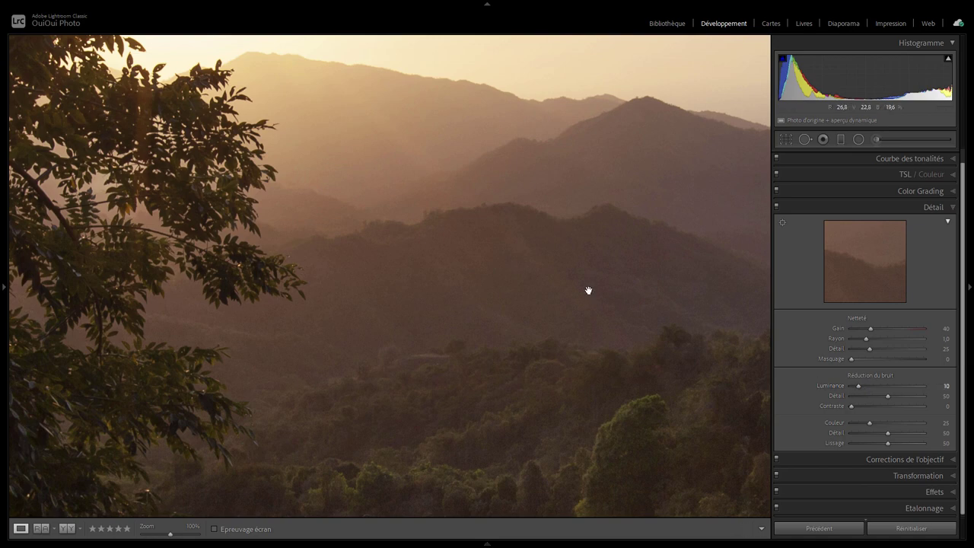
{"action": "left_click", "coordinate": [567, 282]}
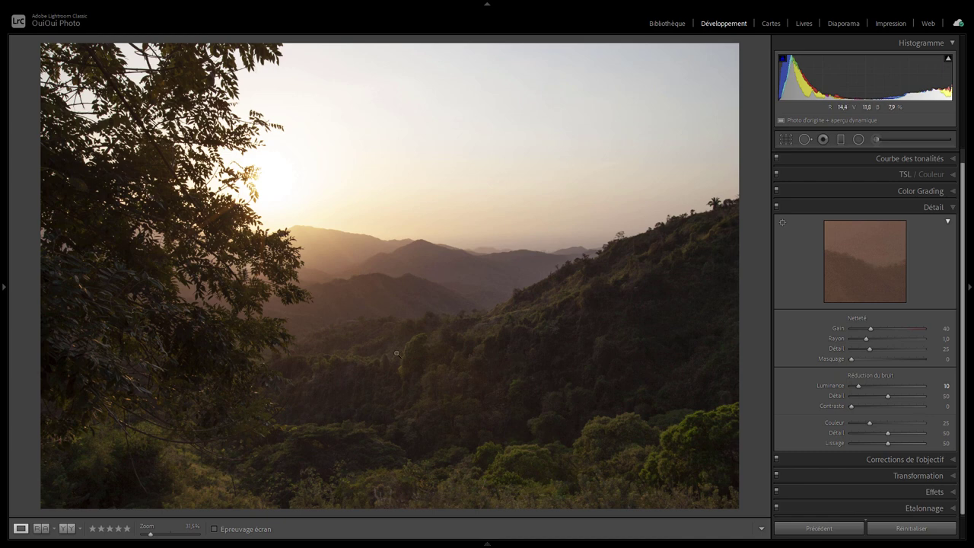
{"action": "left_click", "coordinate": [548, 249]}
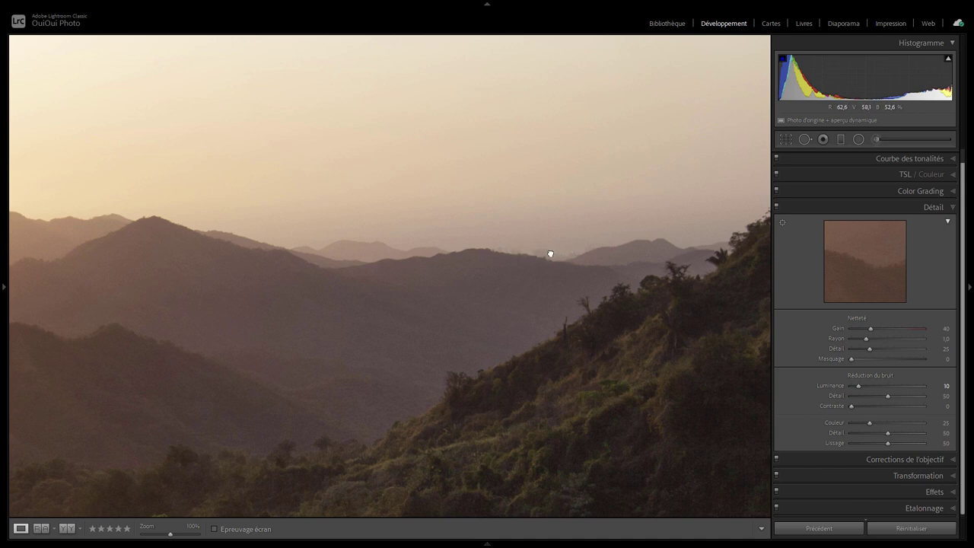
{"action": "left_click", "coordinate": [551, 253]}
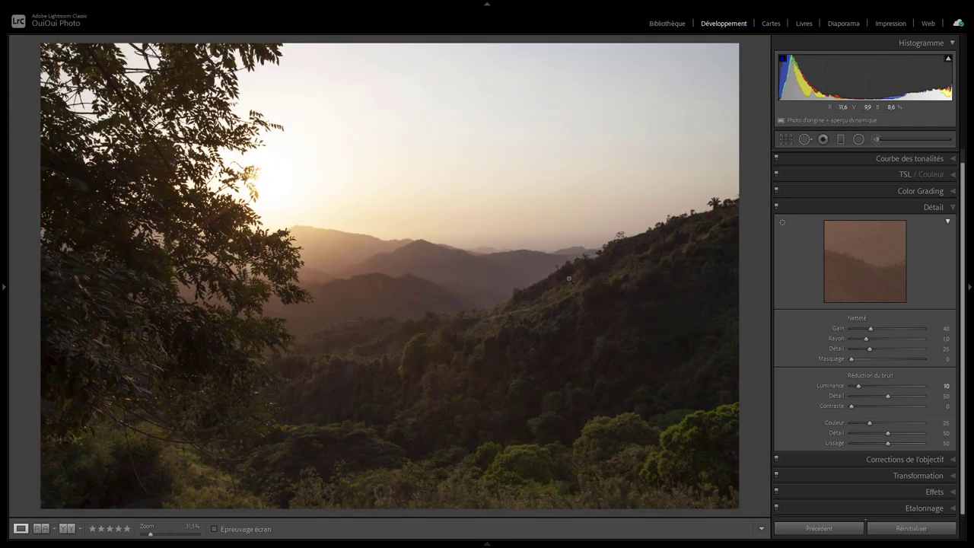